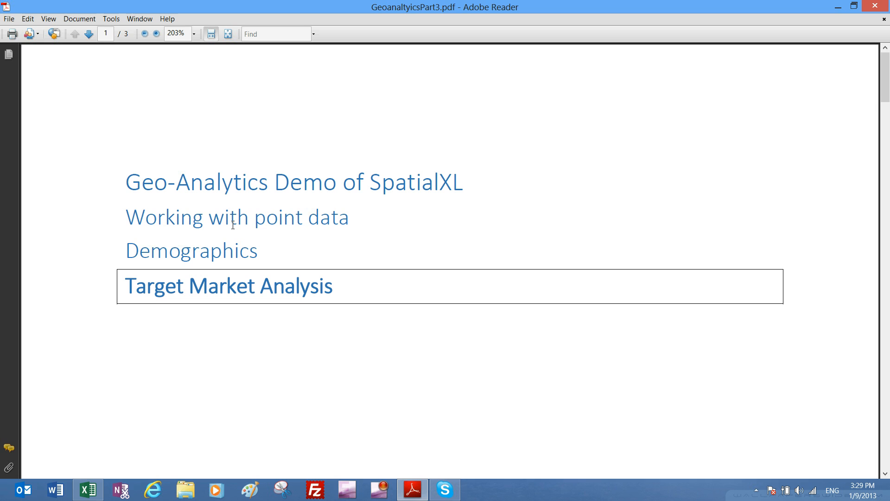
Step: Switch to the RetailFigures.xlsx workbook in Excel and filter the TOTAL POPULATION 2011 column with a greater-than condition
key("alt+Tab")
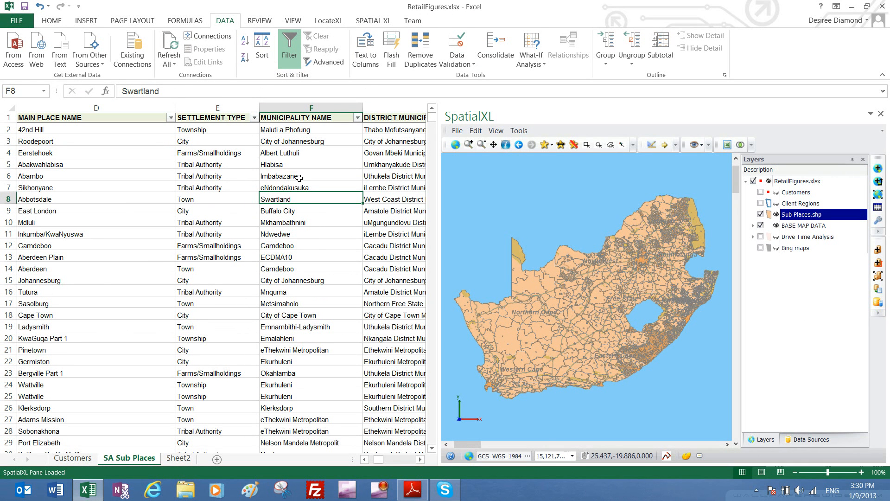
left_click(312, 159)
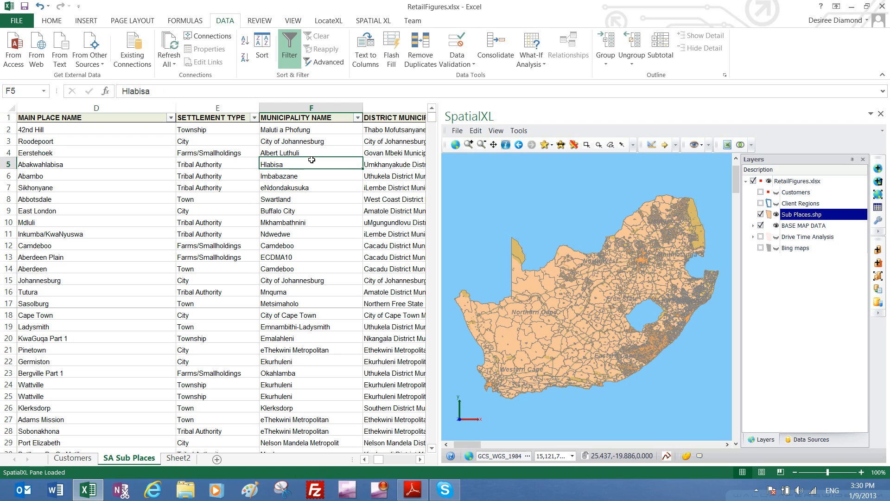
key("Right")
key("Right")
key("Right")
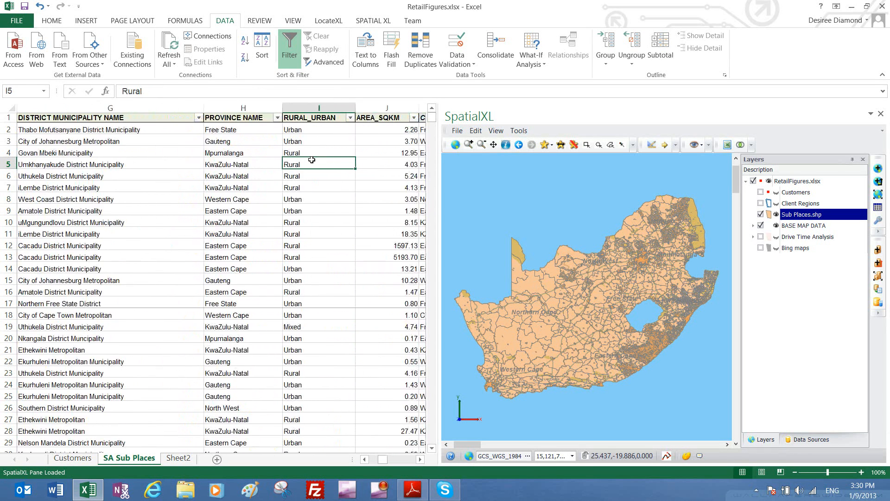
key("Right")
key("Right")
key("Right")
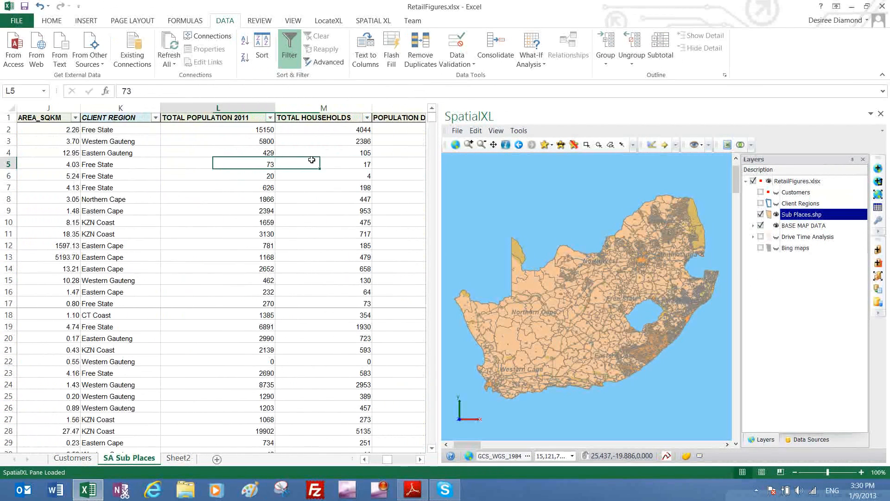
left_click(270, 117)
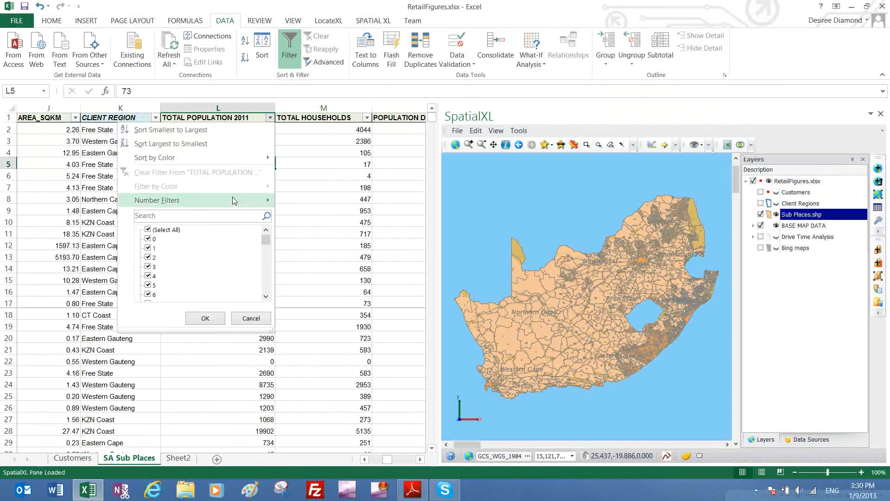
mouse_move(232, 200)
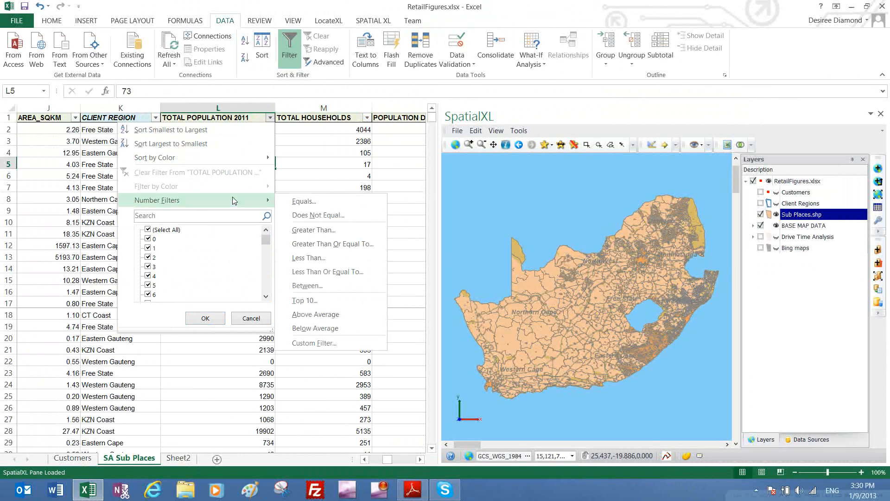
left_click(316, 229)
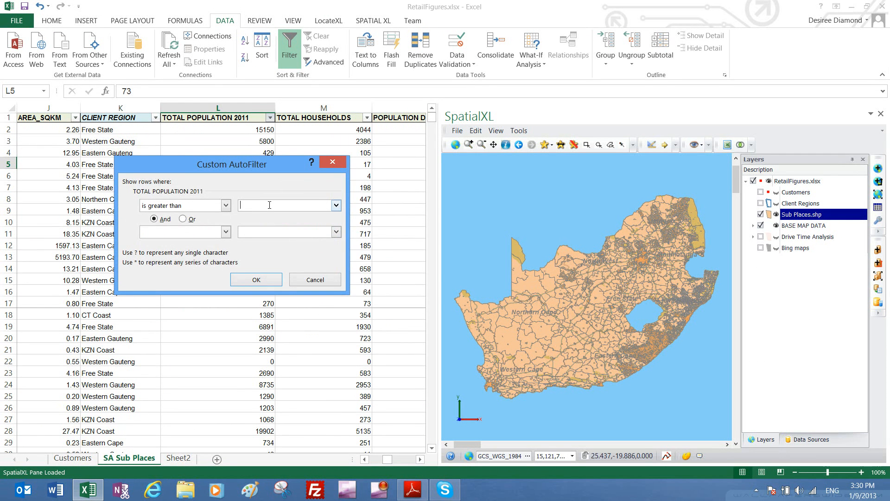
left_click(269, 283)
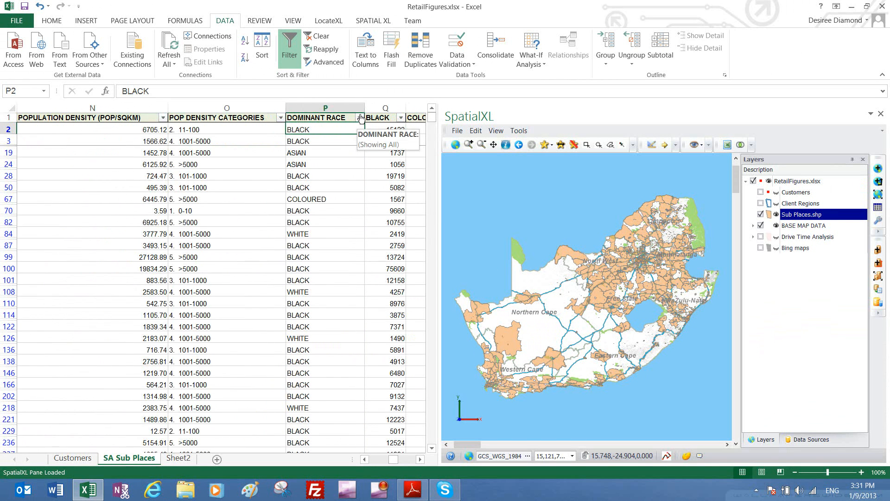
Step: Filter the DOMINANT RACE column to show only COLOURED and WHITE
left_click(360, 118)
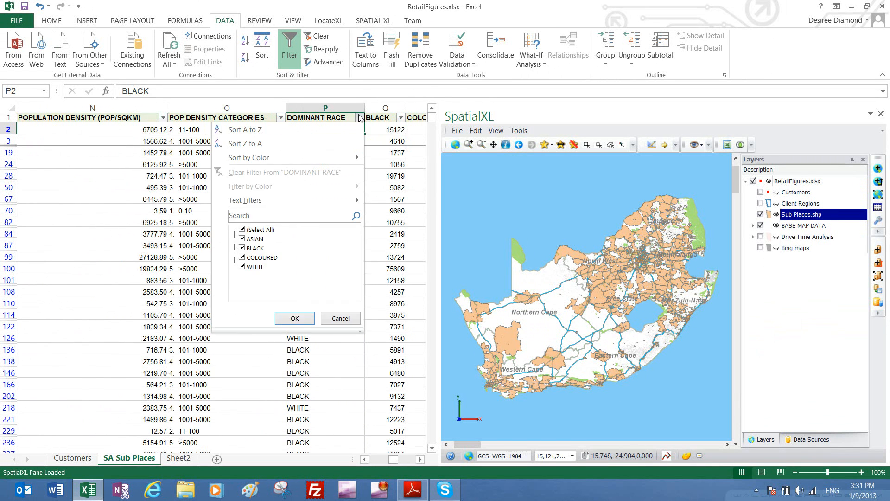
left_click(267, 232)
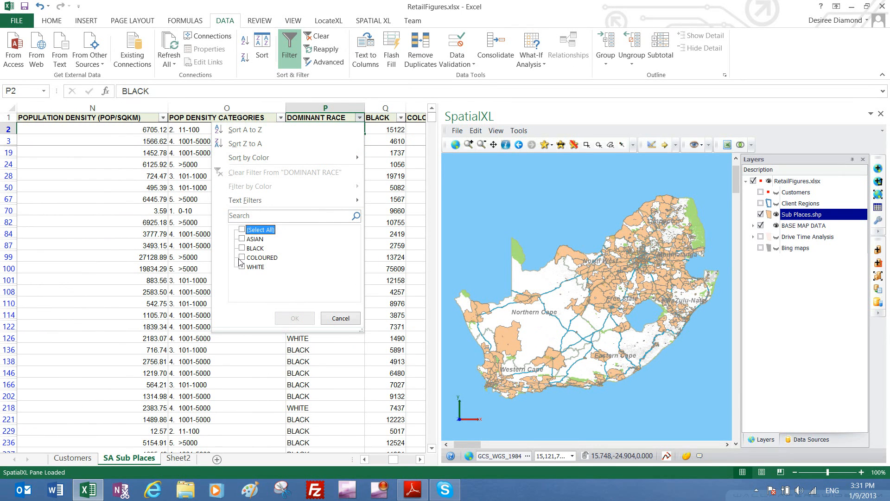
left_click(242, 258)
left_click(242, 267)
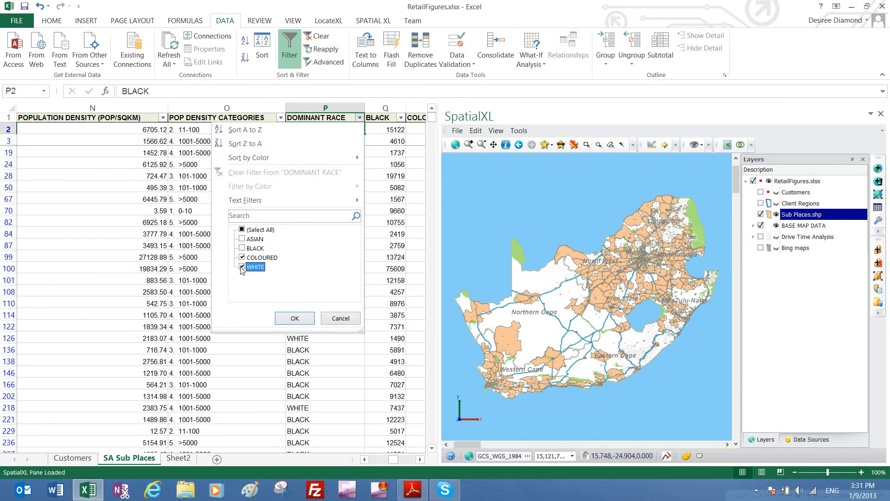
left_click(294, 319)
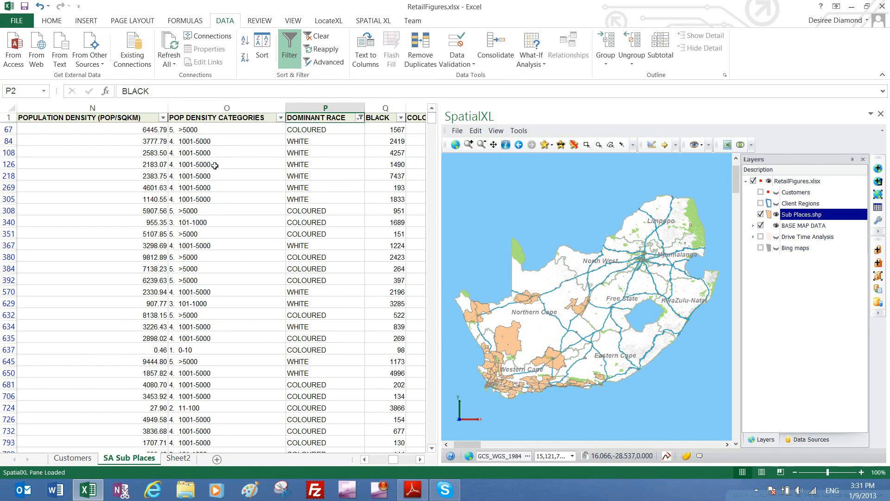
Step: Filter the CLIENT REGION column to show only CT Coast
left_click(208, 144)
key("Left")
key("Left")
key("Left")
key("Left")
key("Left")
key("Left")
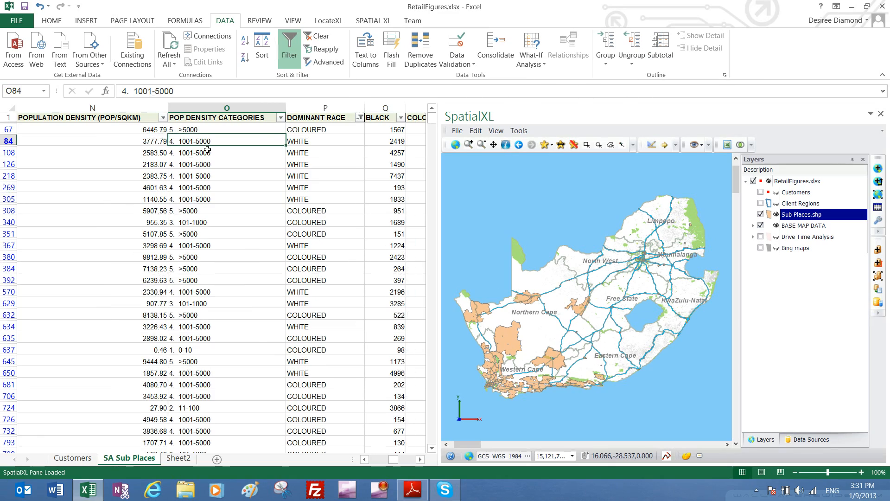
key("Left")
key("Left")
key("Left")
key("Left")
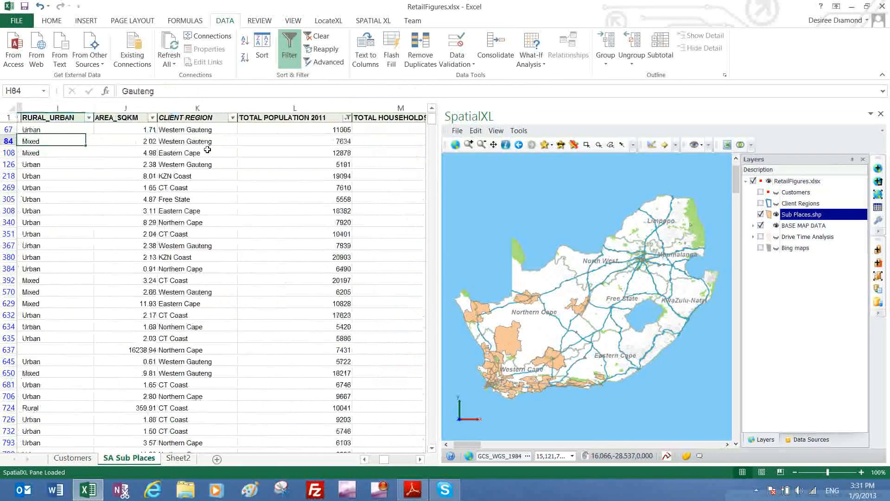
key("Left")
key("Left")
key("Right")
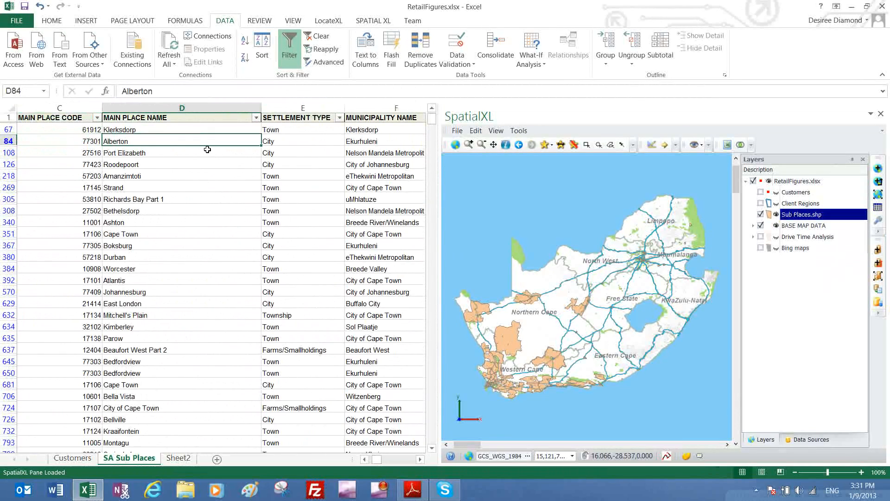
key("Left")
key("Right")
key("Right")
key("Right")
key("Right")
key("Right")
key("Right")
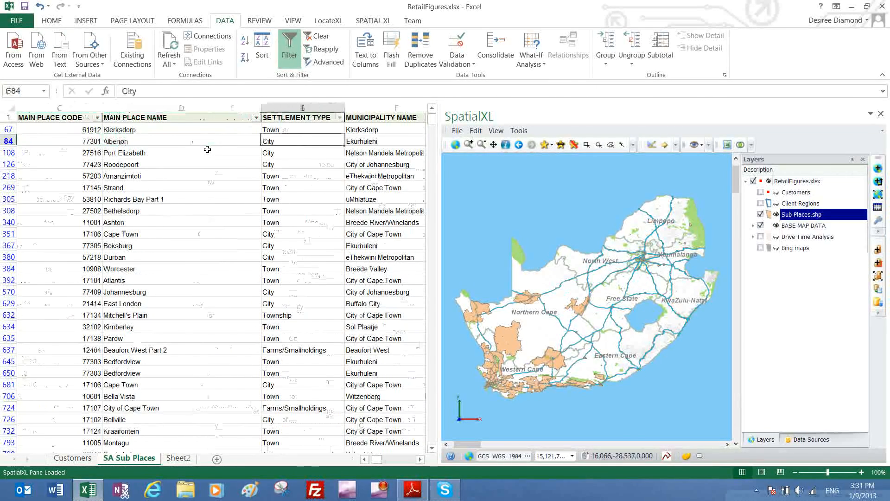
key("Right")
key("Right")
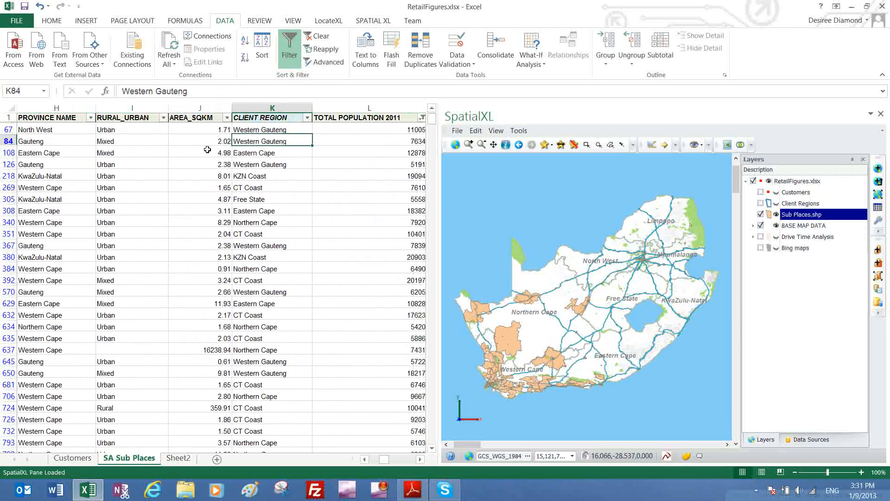
left_click(307, 117)
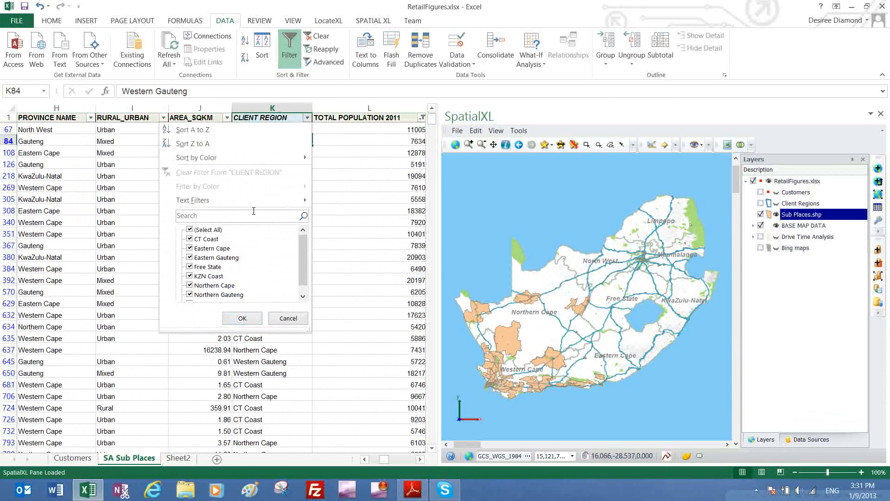
left_click(212, 229)
left_click(204, 239)
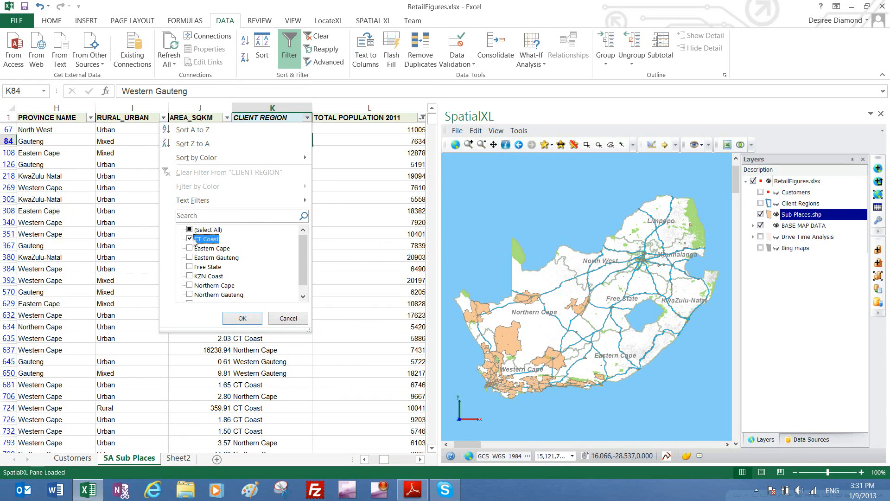
left_click(242, 320)
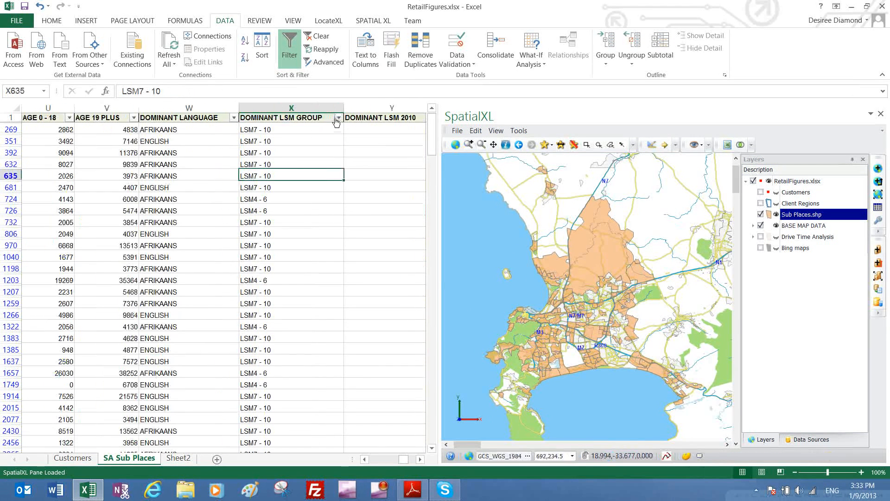
Step: Filter the DOMINANT LSM GROUP column to show only LSM7 - 10
left_click(338, 118)
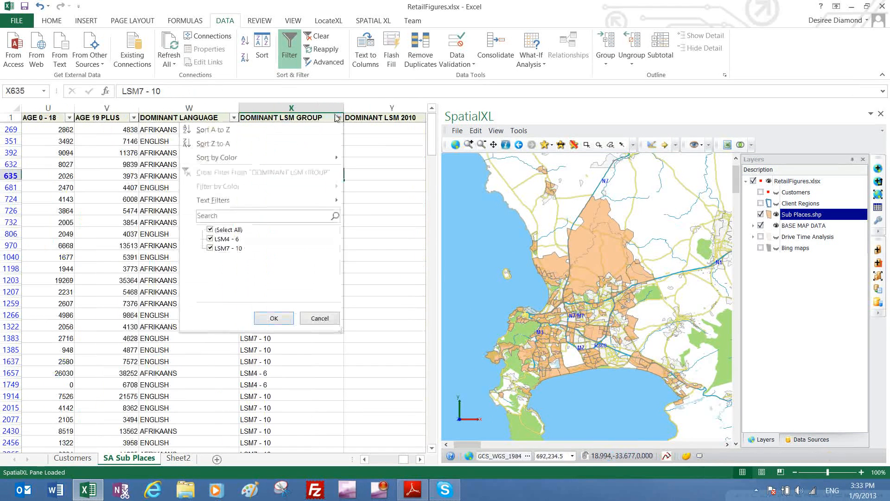
left_click(219, 231)
left_click(210, 249)
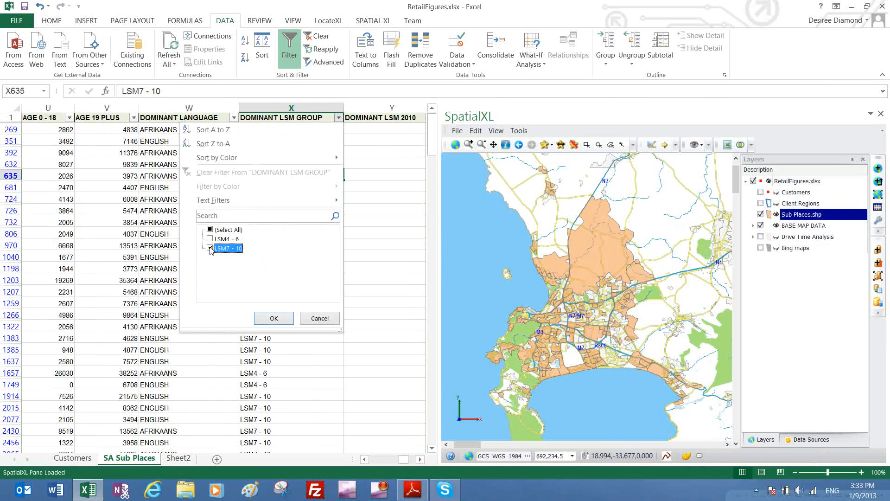
left_click(270, 319)
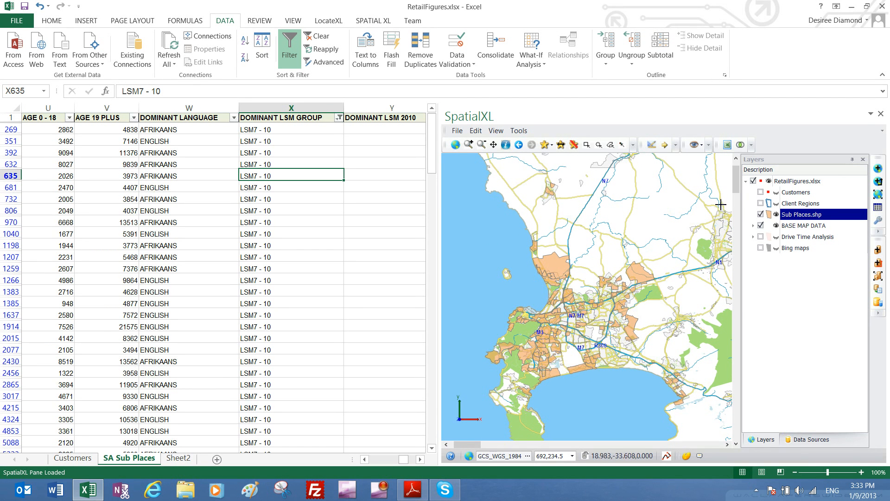
Step: Show the Customers layer on the map and highlight all the filtered sub places there
left_click(761, 193)
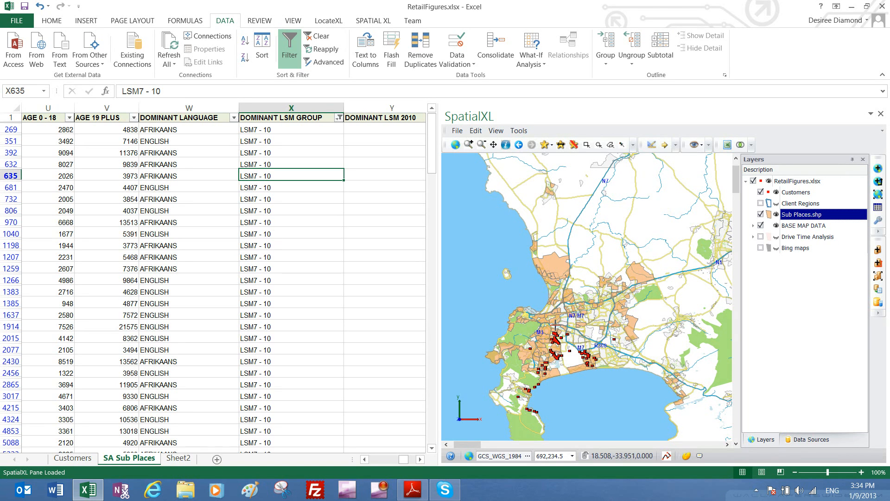
left_click(186, 199)
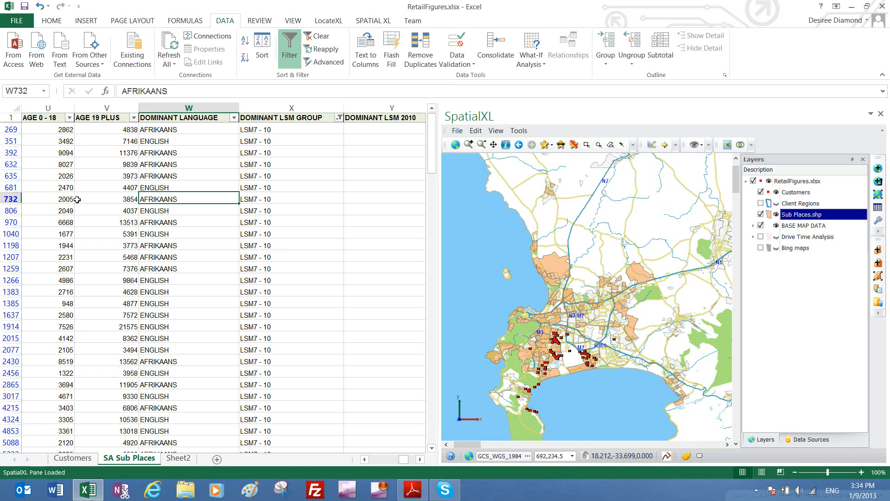
left_click(79, 198)
key("ctrl+a")
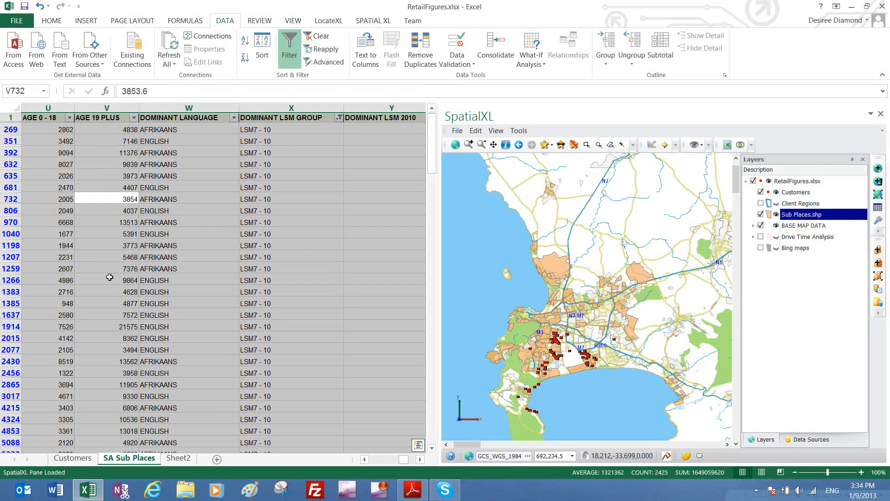
right_click(107, 261)
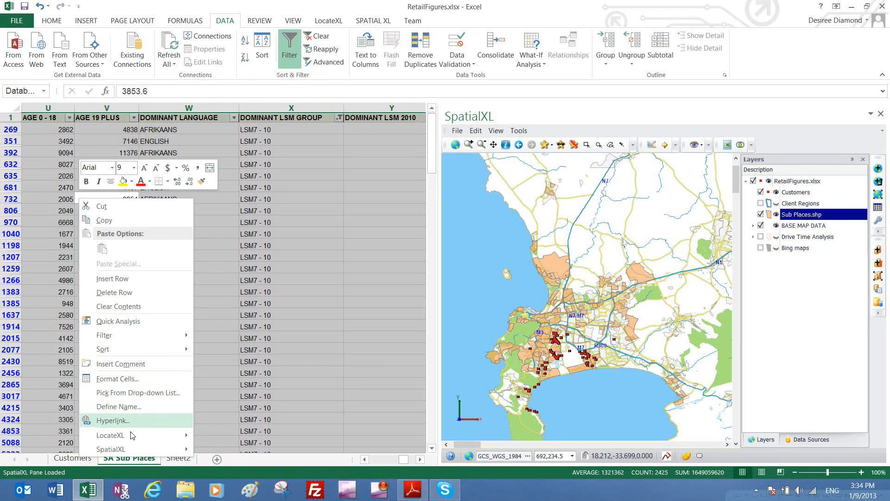
mouse_move(134, 450)
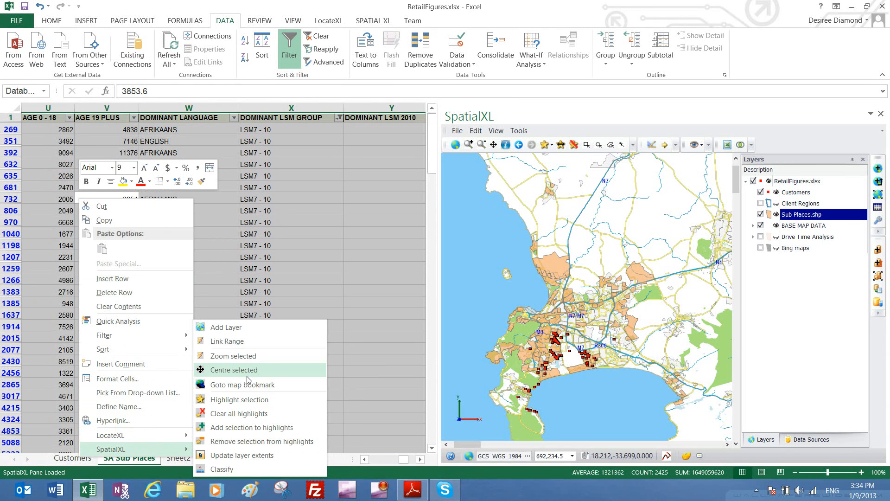
left_click(239, 400)
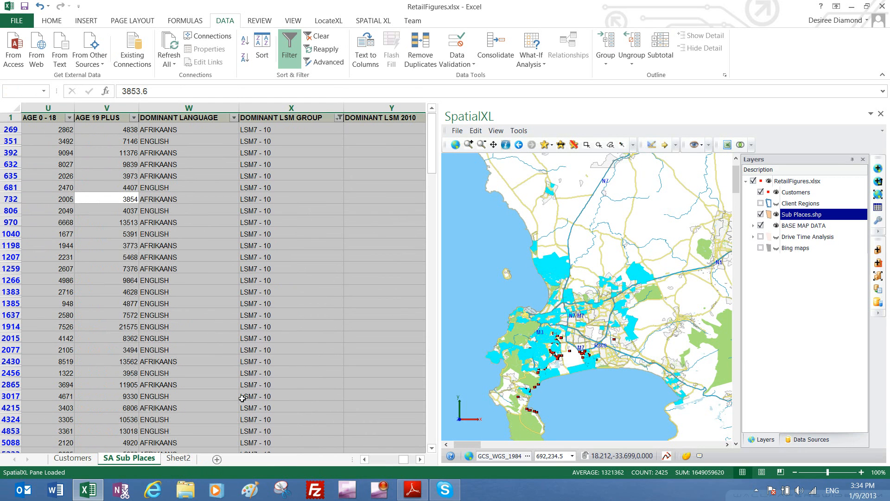
Step: Select by location the Customers that lie within the selected Sub Places.shp elements, using the Within comparison type
left_click(741, 146)
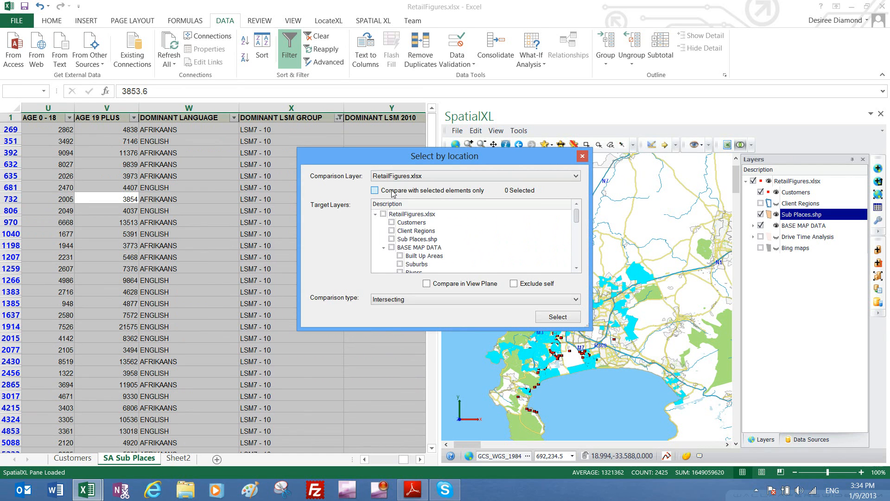
left_click(422, 179)
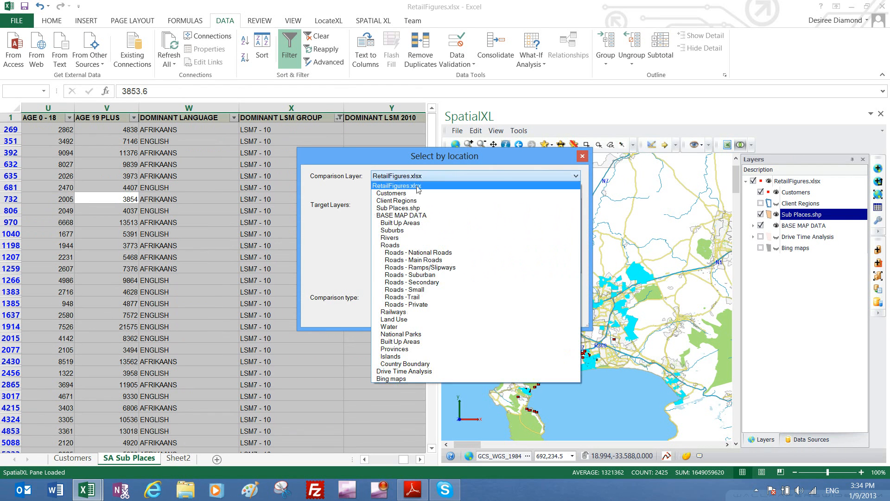
left_click(418, 210)
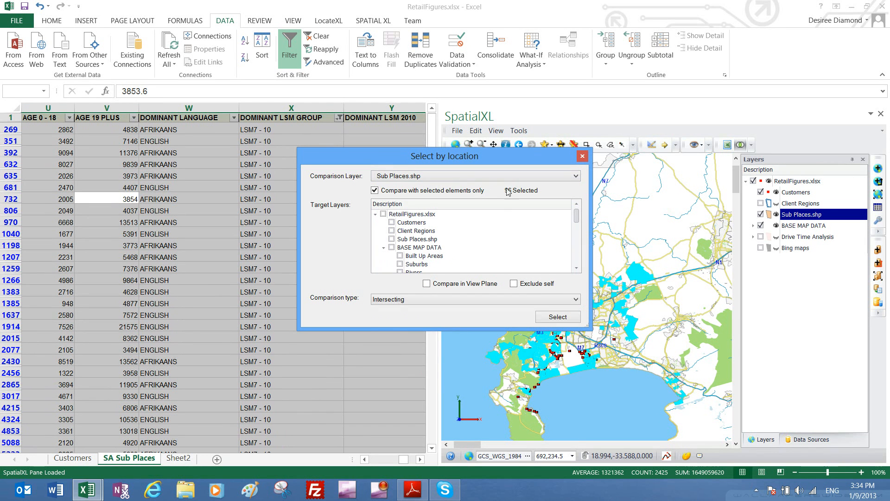
left_click(392, 223)
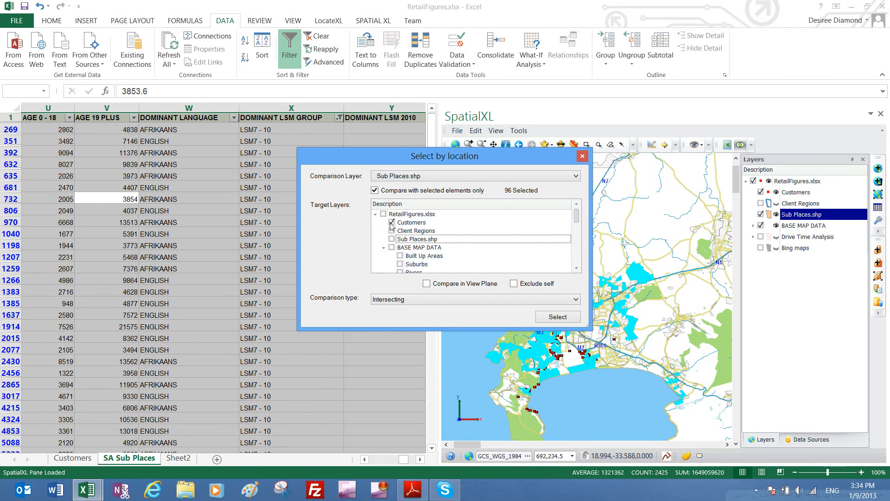
left_click(426, 301)
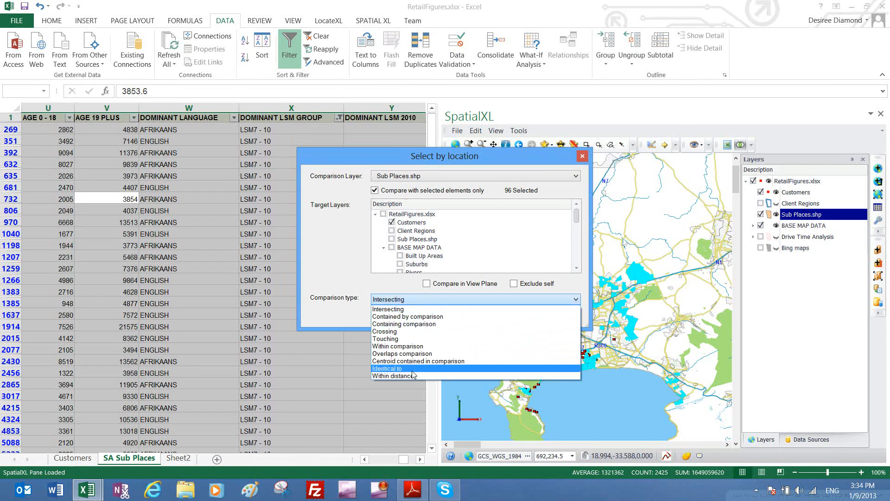
left_click(399, 346)
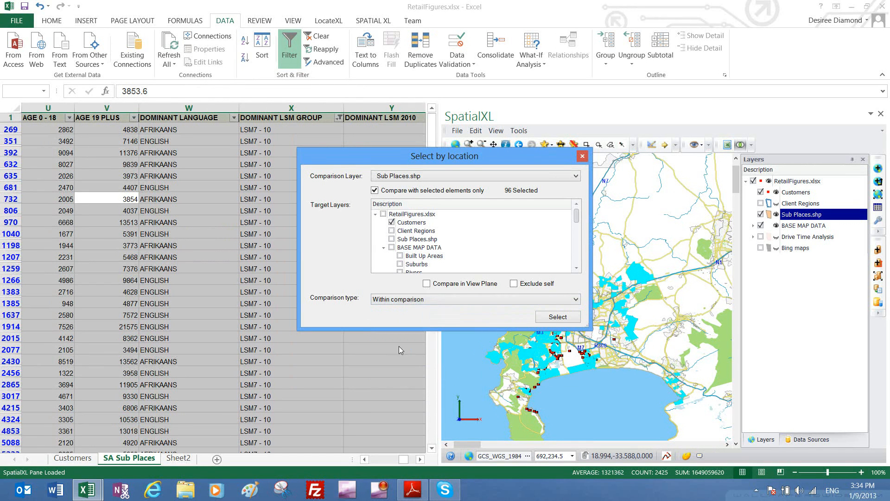
left_click(553, 319)
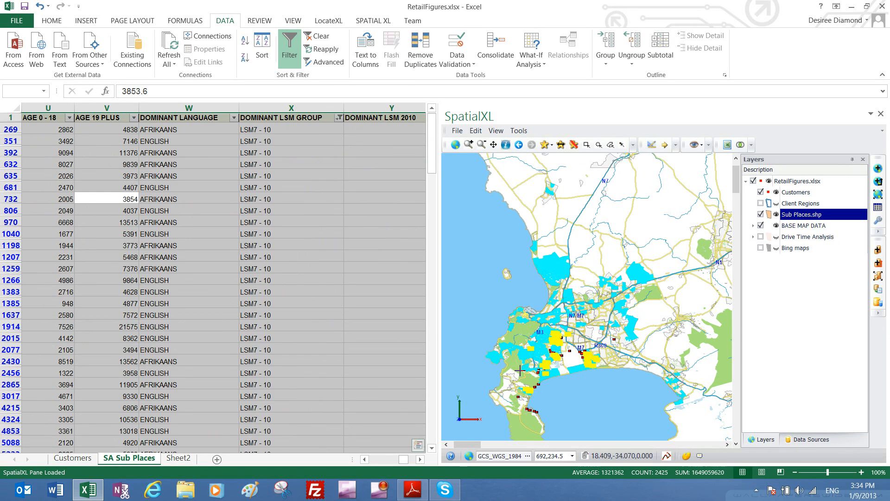
Step: Select the map-selected customers' rows in the Customers sheet and fill them with yellow
left_click(728, 145)
left_click(734, 194)
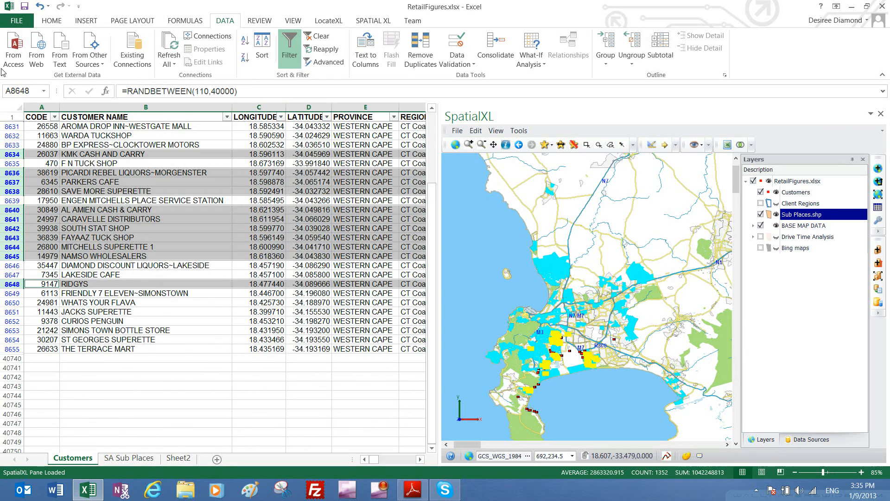
left_click(51, 21)
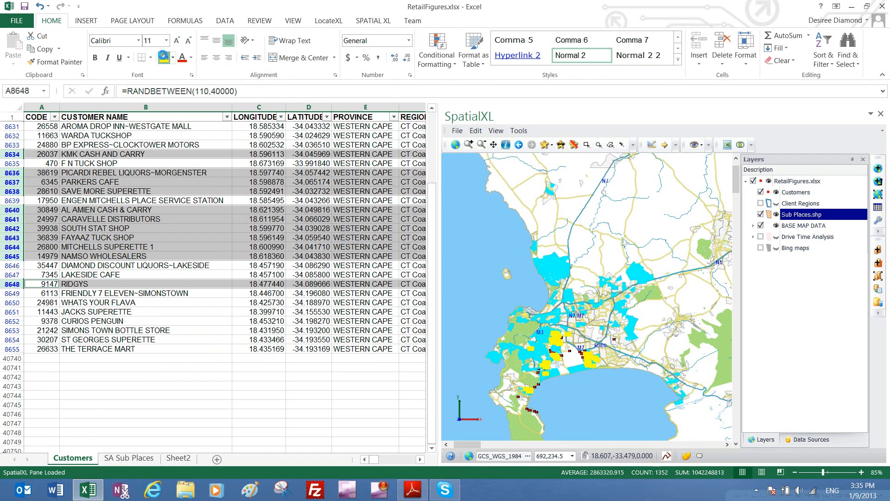
left_click(163, 57)
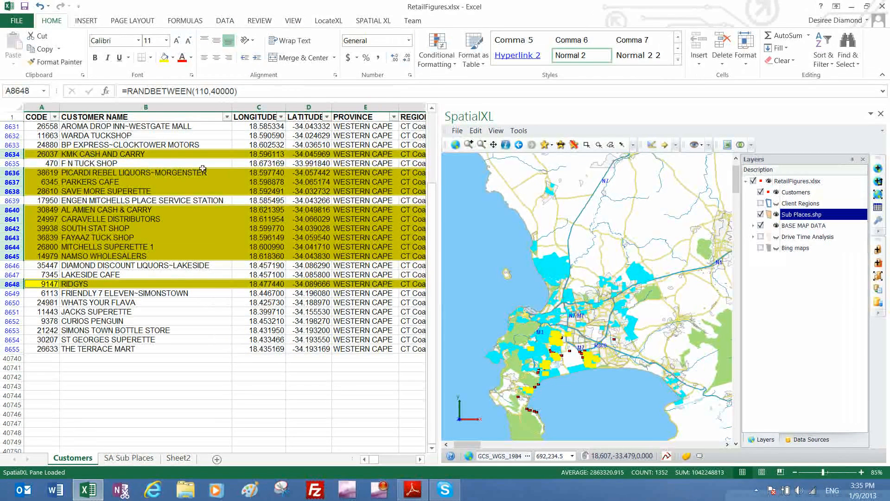
Step: Insert a column before LONGITUDE in the Customers sheet and head it "TARGET MARKET 1 WH,COL, LSM7TO10, CT"
left_click(258, 107)
right_click(259, 105)
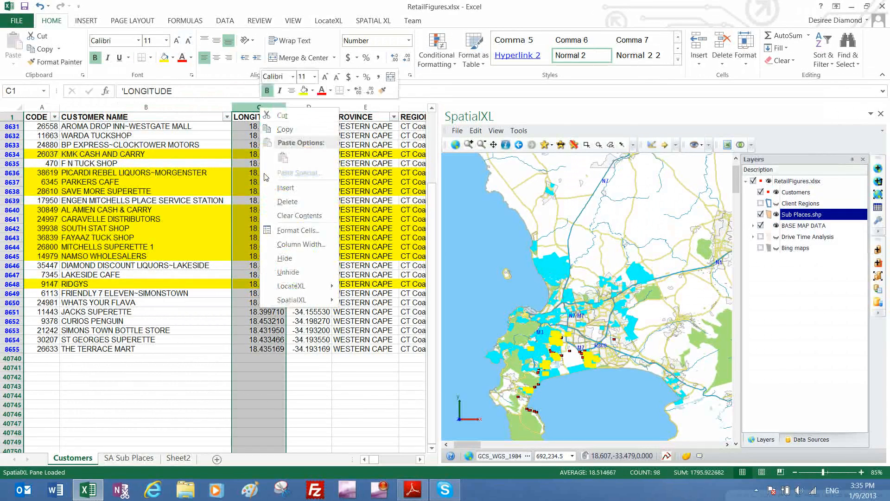
left_click(275, 187)
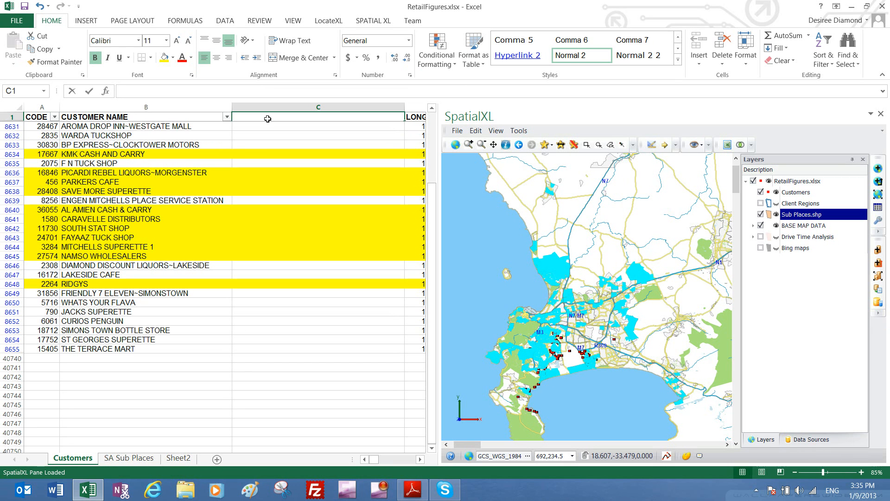
type("TARGET")
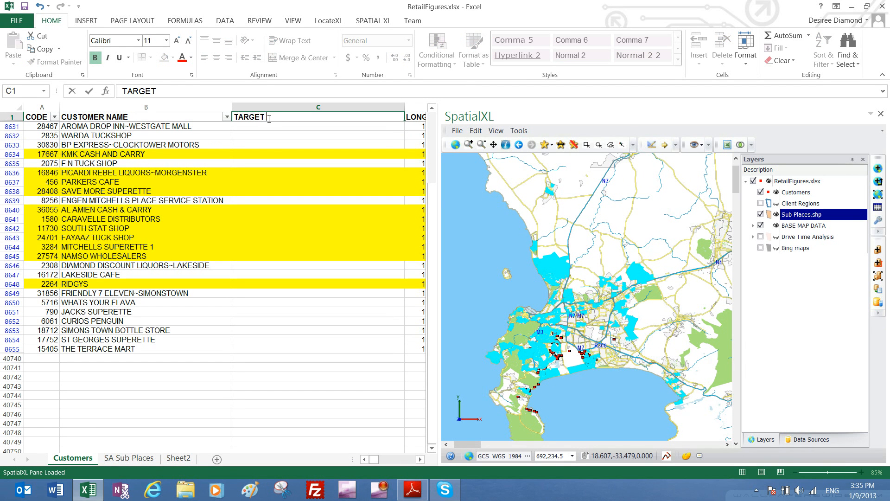
type(" MARKET 1 WH,C")
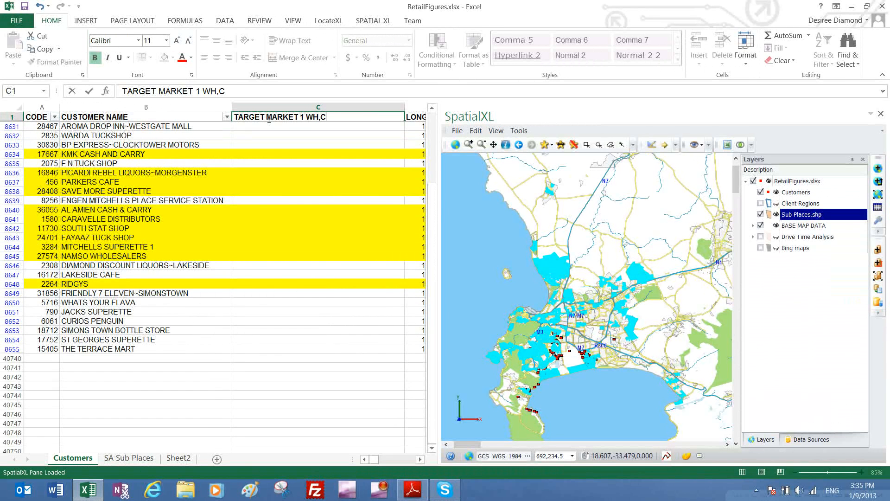
type("OL, LSM7TO10, CT")
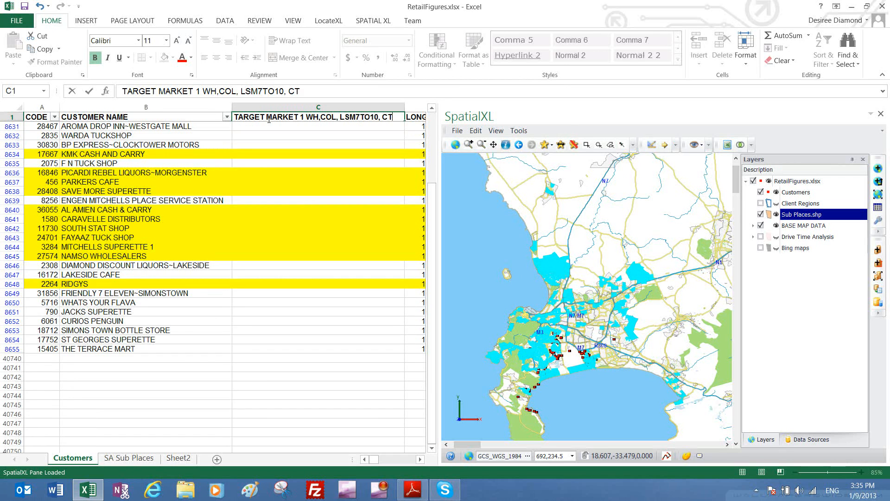
key("Return")
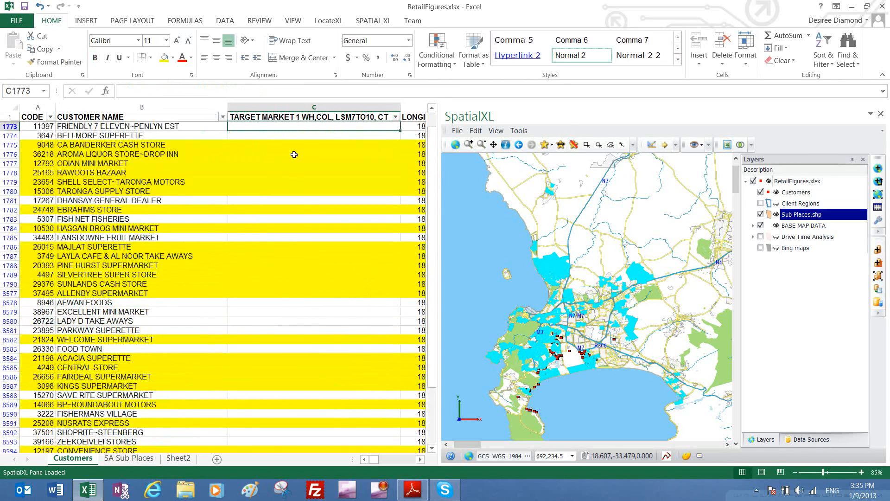
Step: Filter the CUSTOMER NAME column by the yellow cell colour
left_click(222, 116)
mouse_move(139, 186)
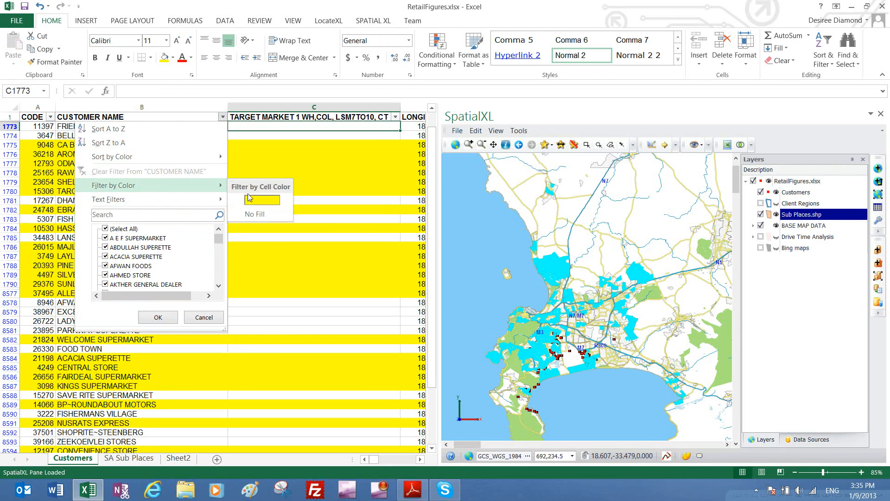
left_click(262, 199)
Step: Mark every filtered customer with an X in the target market column by copying the first entry down to the last customer row
left_click(278, 130)
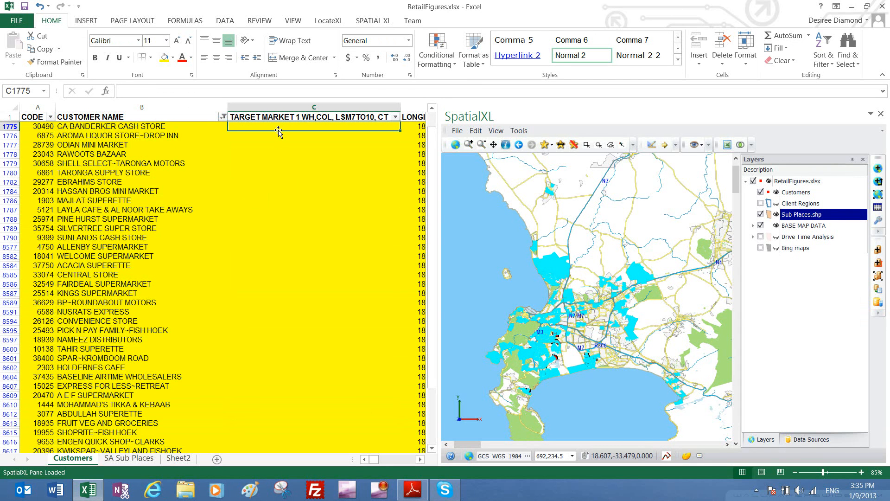
type("X")
key("Return")
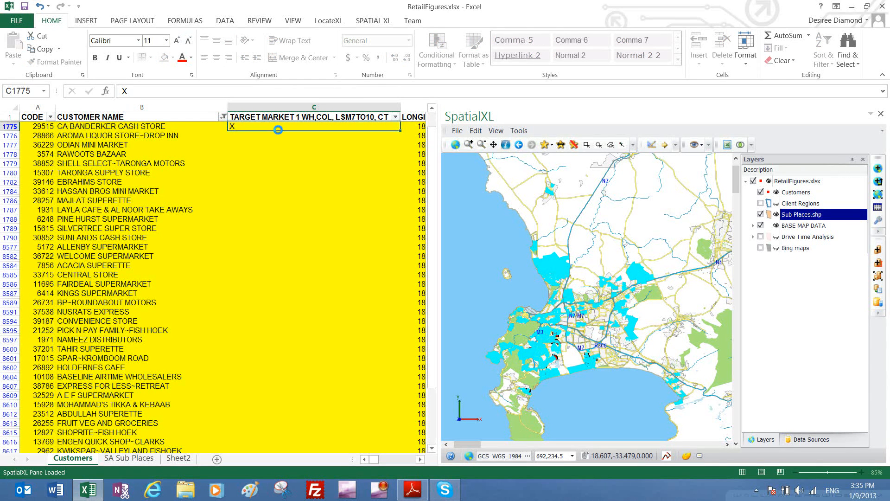
left_click(278, 130)
key("ctrl+c")
left_click(285, 136)
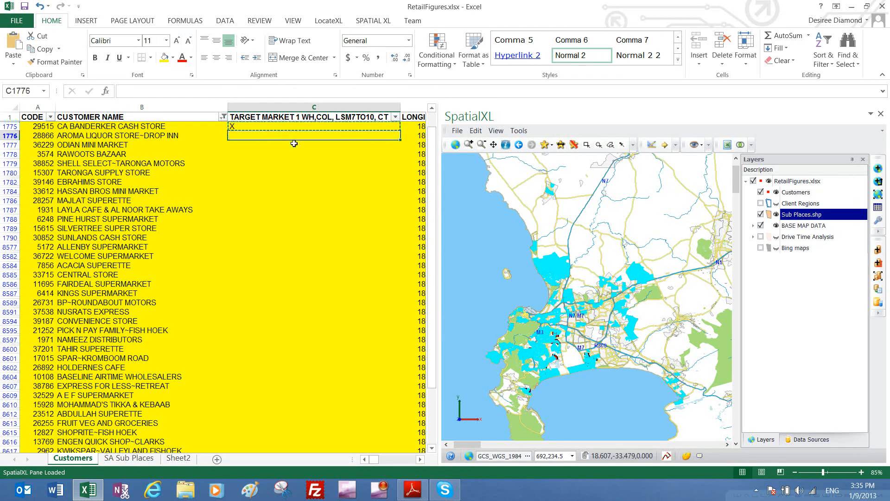
scroll(338, 193, "down", 13)
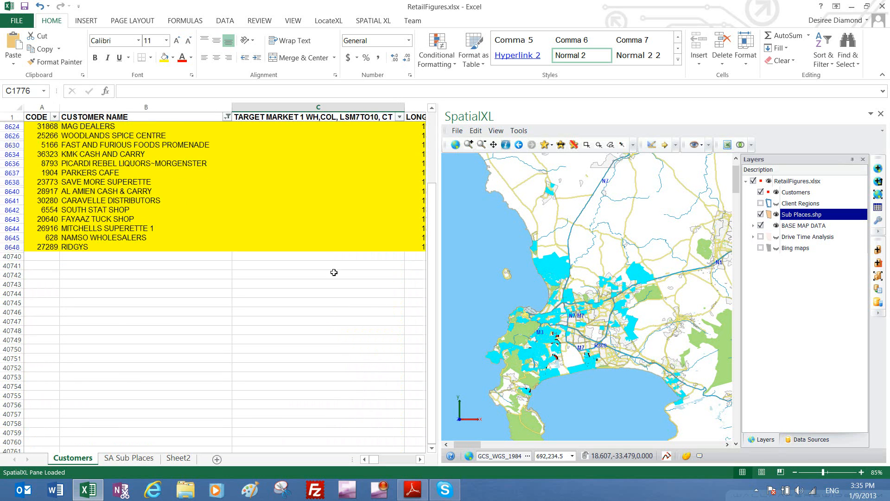
left_click(330, 246, "shift")
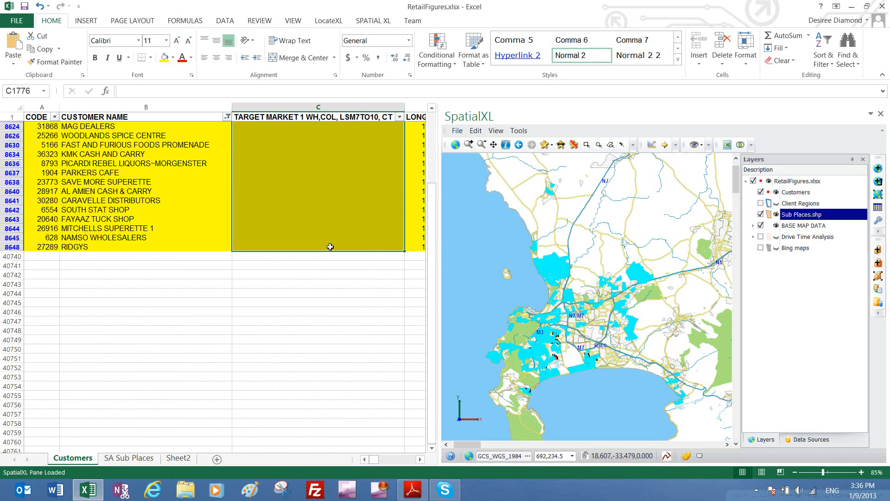
key("ctrl+v")
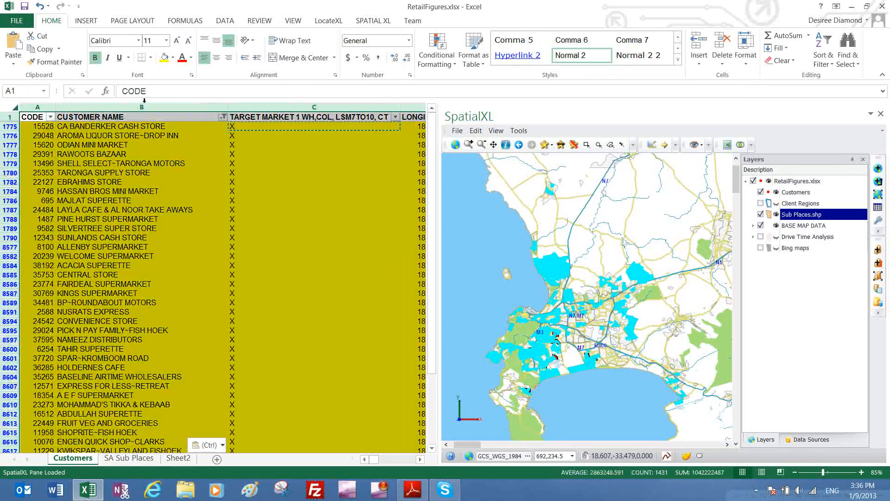
Step: Remove the fill colour from the customer rows and clear the selection on the map
left_click(172, 58)
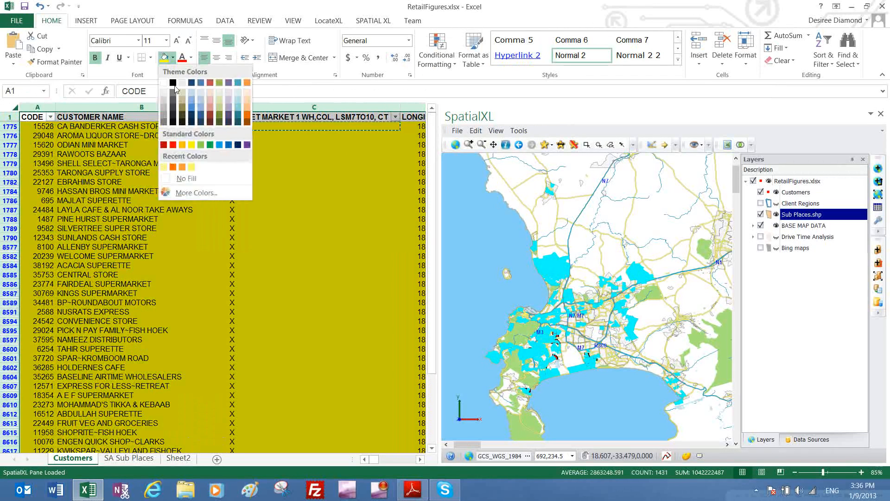
left_click(197, 174)
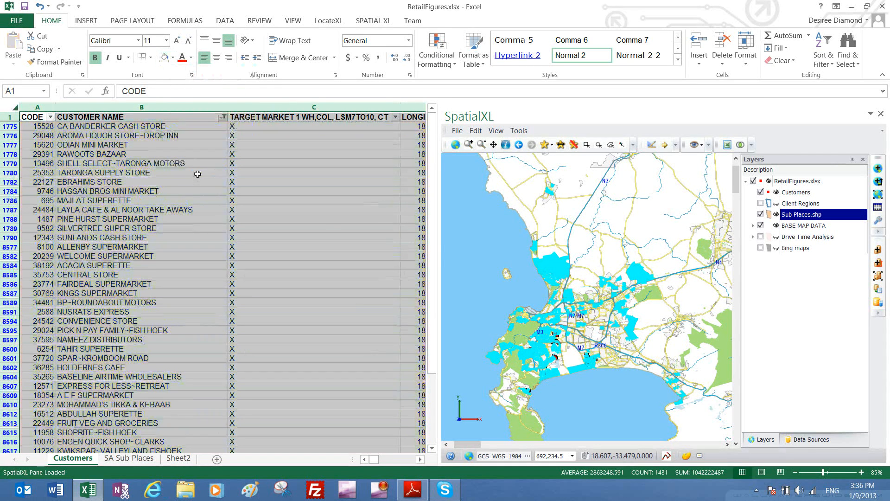
left_click(574, 145)
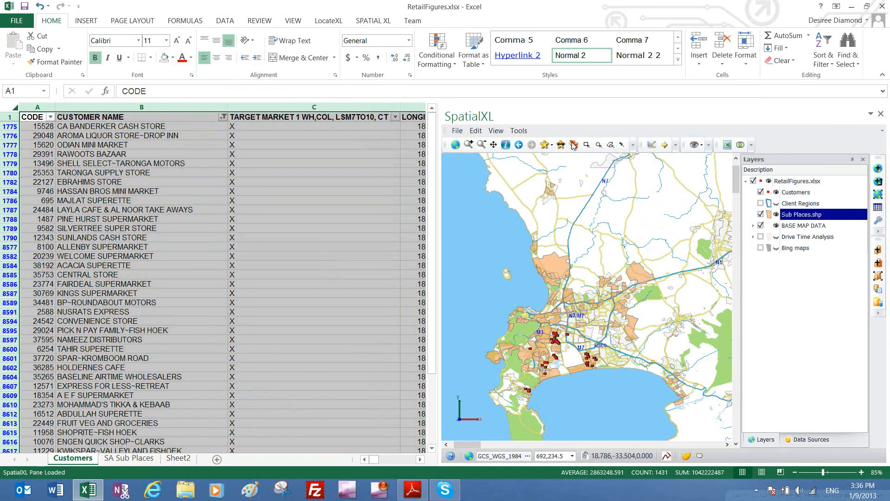
left_click(325, 213)
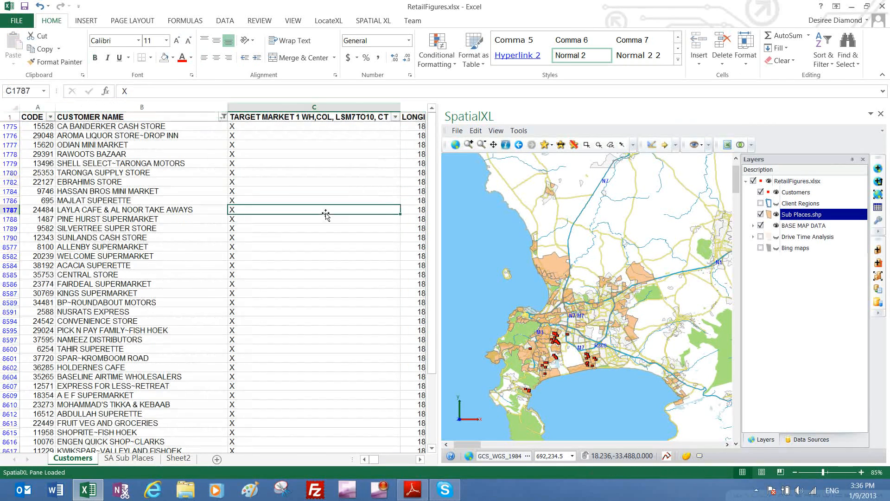
Step: Clear the filter on the Customers sheet so that all customers are listed
left_click(360, 22)
left_click(220, 22)
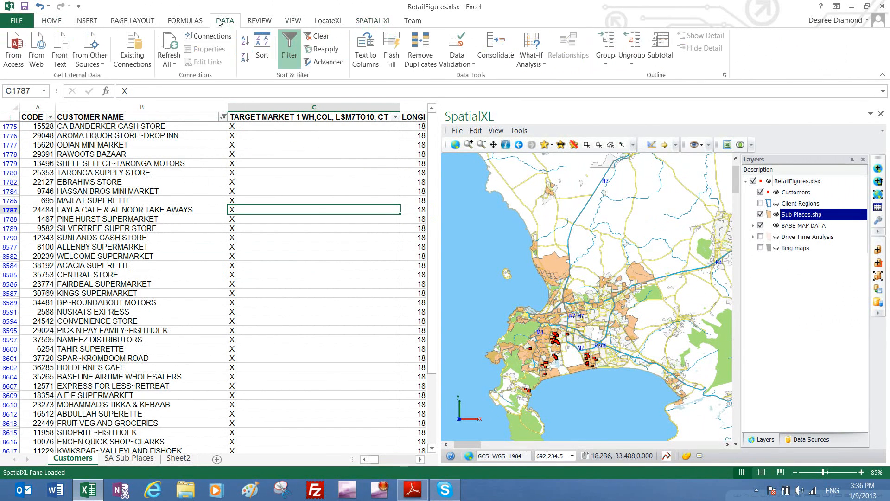
left_click(316, 37)
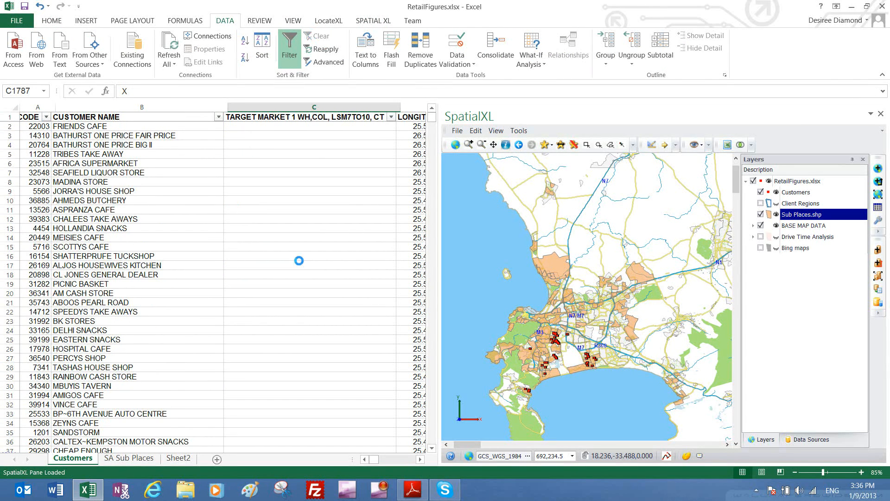
Step: Clear all filters on the SA Sub Places sheet and zoom the map to the full extent of the Sub Places layer
left_click(119, 459)
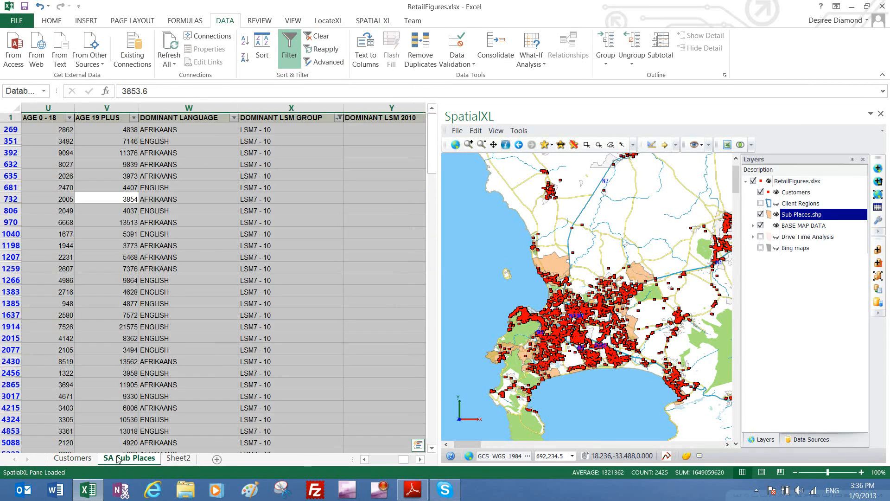
left_click(187, 139)
left_click(332, 39)
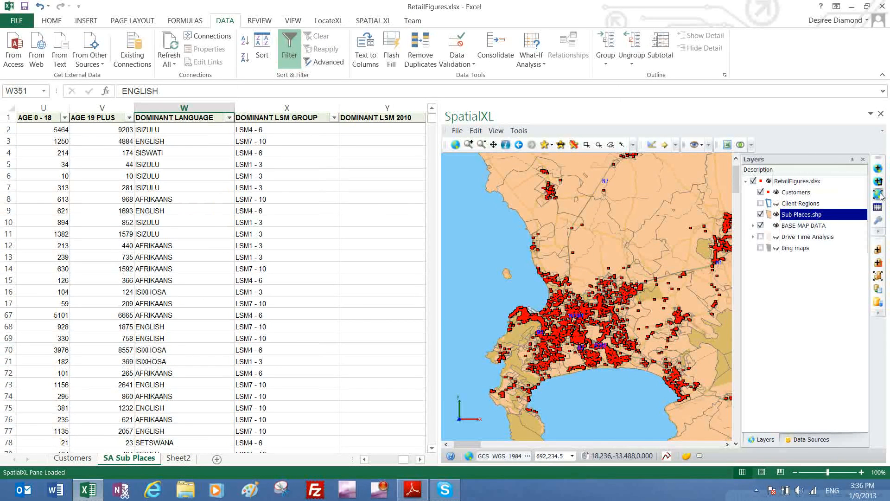
left_click(878, 194)
left_click(102, 338)
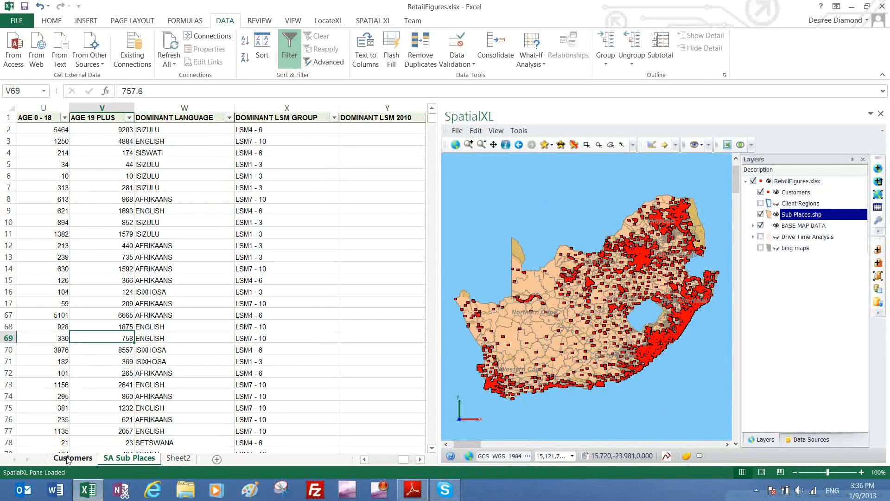
Step: Filter the Customers sheet's target market column to show only the rows marked X
left_click(68, 458)
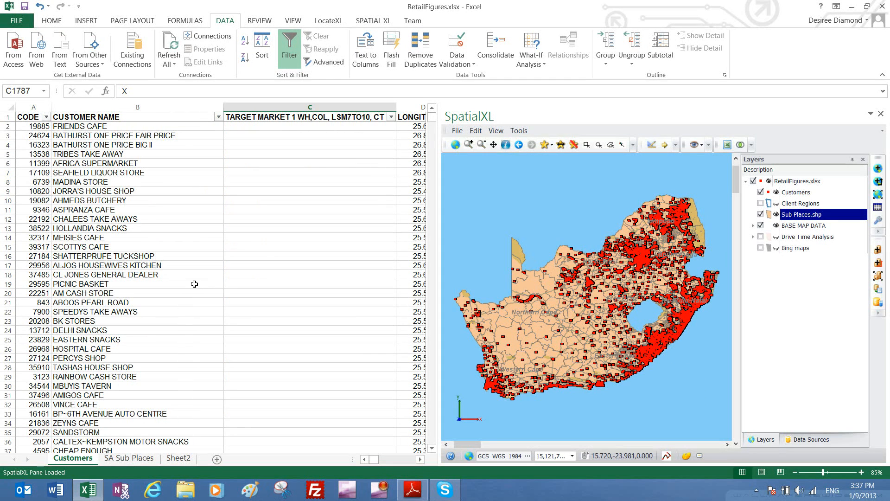
left_click(391, 118)
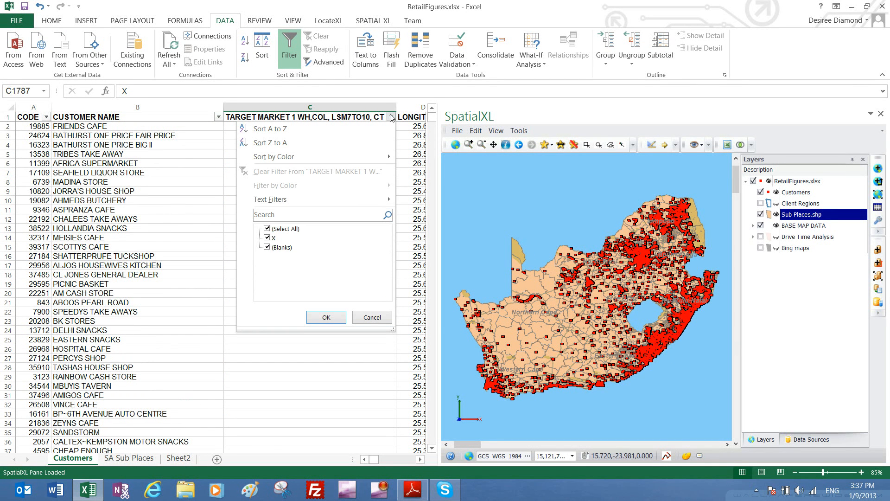
left_click(278, 229)
left_click(267, 238)
left_click(326, 317)
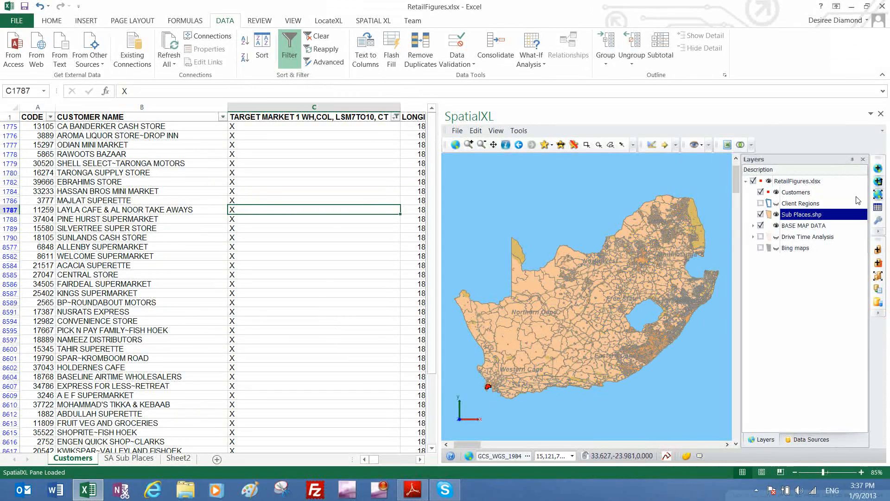
Step: Zoom the map to the filtered Customers layer and switch its theme to larger red symbols
left_click(807, 193)
left_click(878, 194)
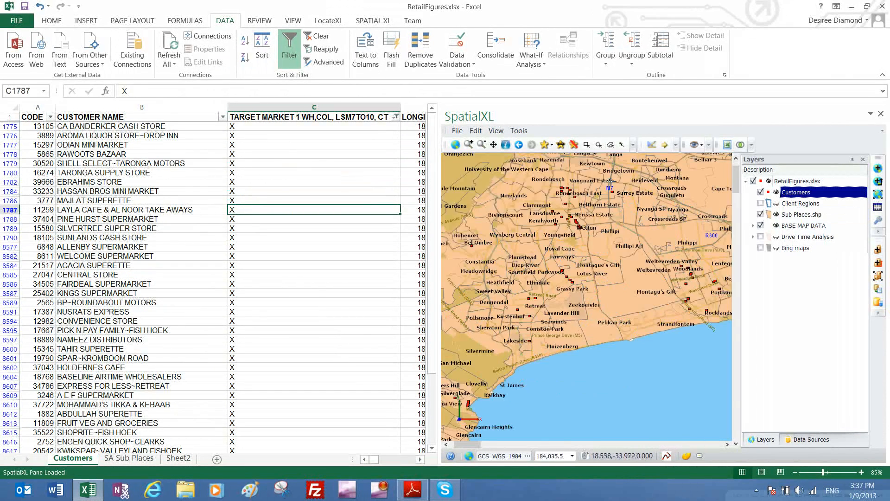
right_click(806, 192)
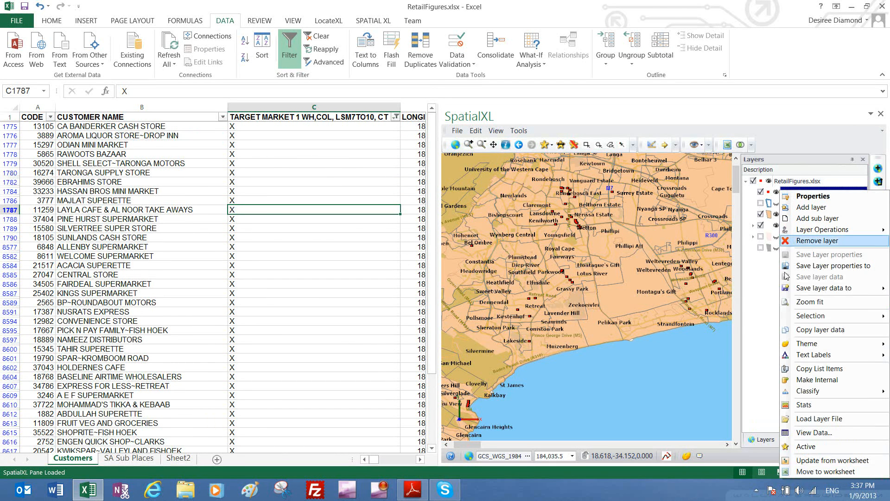
mouse_move(819, 345)
left_click(733, 445)
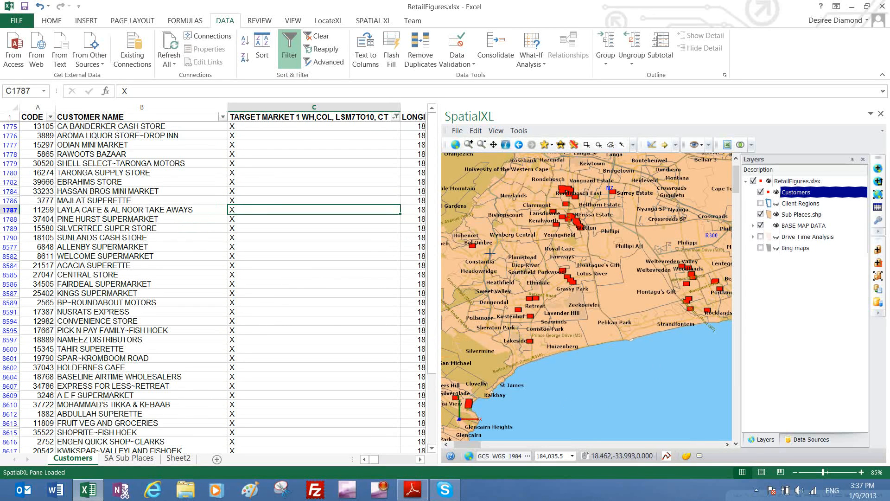
Step: Clear the target market filter on the Customers sheet and zoom the map to the full extent of the Customers layer
left_click(289, 134)
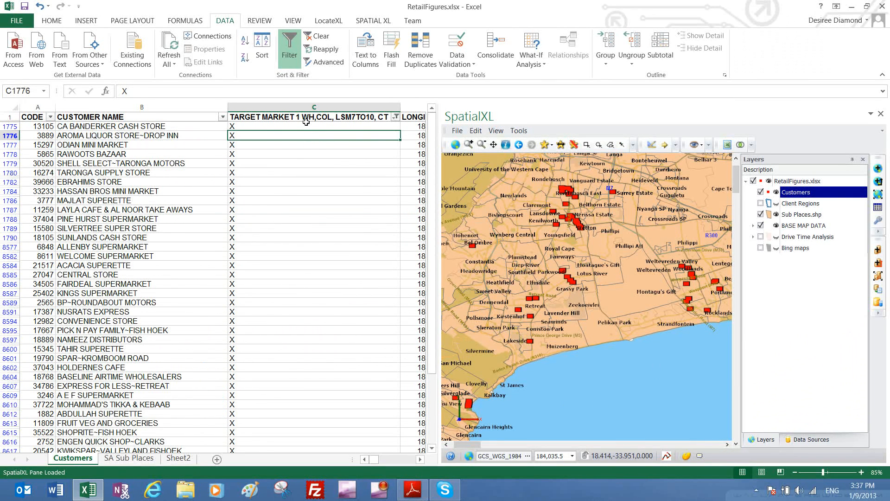
left_click(300, 126)
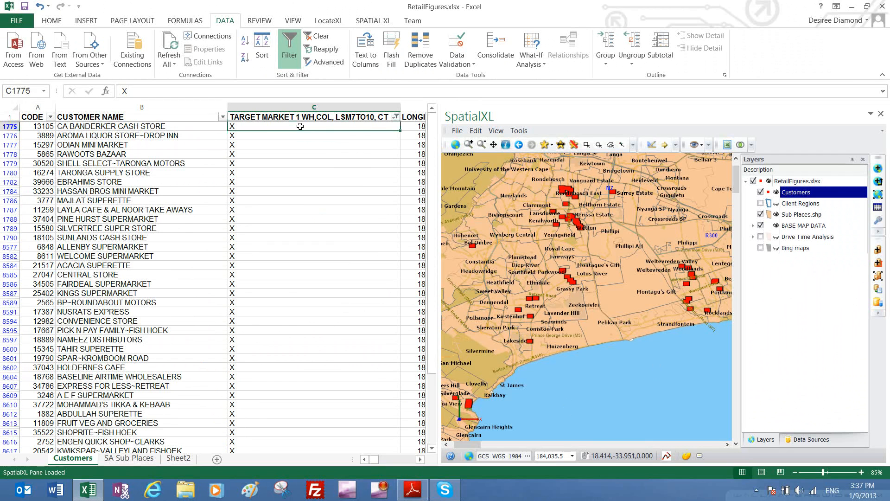
left_click(321, 37)
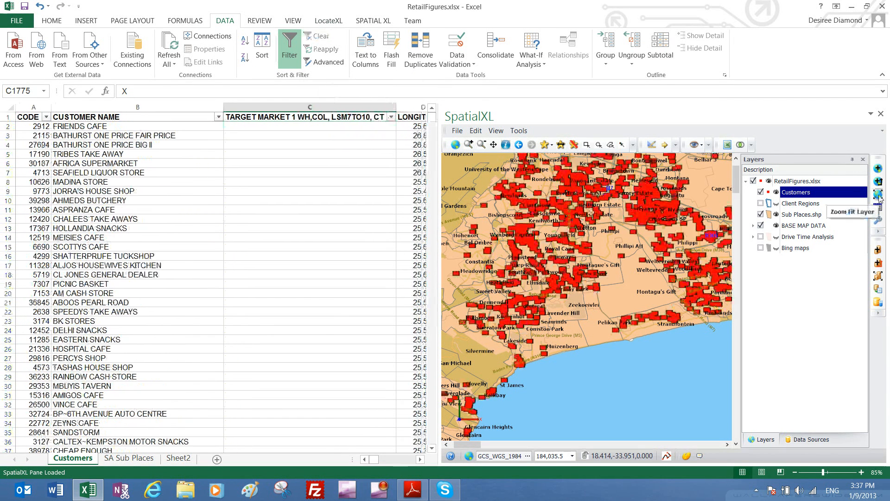
left_click(878, 194)
Step: Switch the Customers layer back to its small symbol theme and hide the layer on the map
right_click(788, 198)
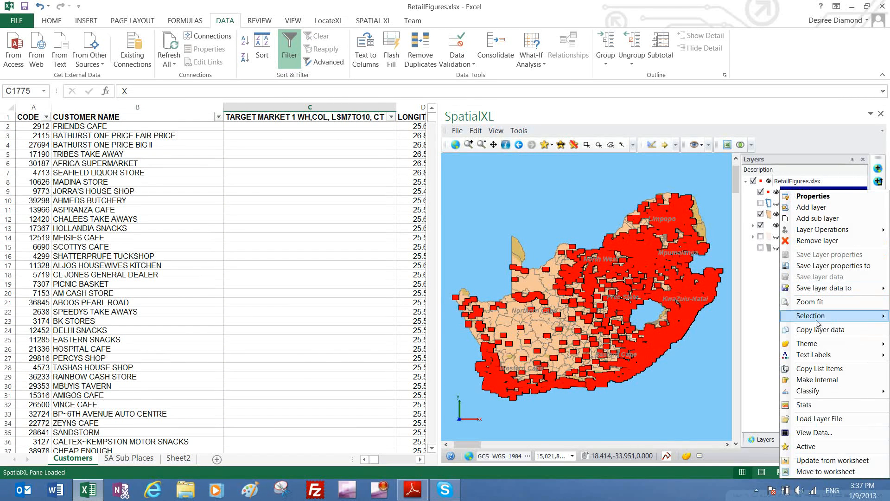
mouse_move(815, 345)
left_click(761, 346)
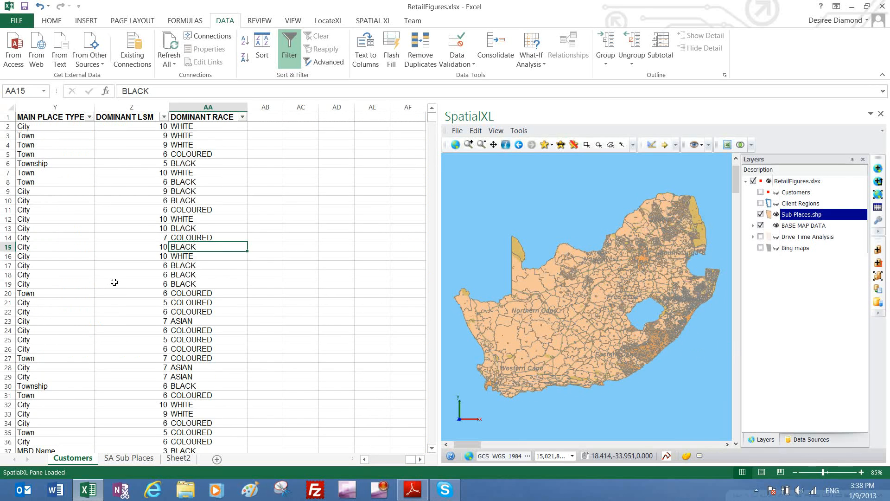
Step: Filter the Annual Volume column of the SA Sub Places sheet to show only the top 20 items
key("Home")
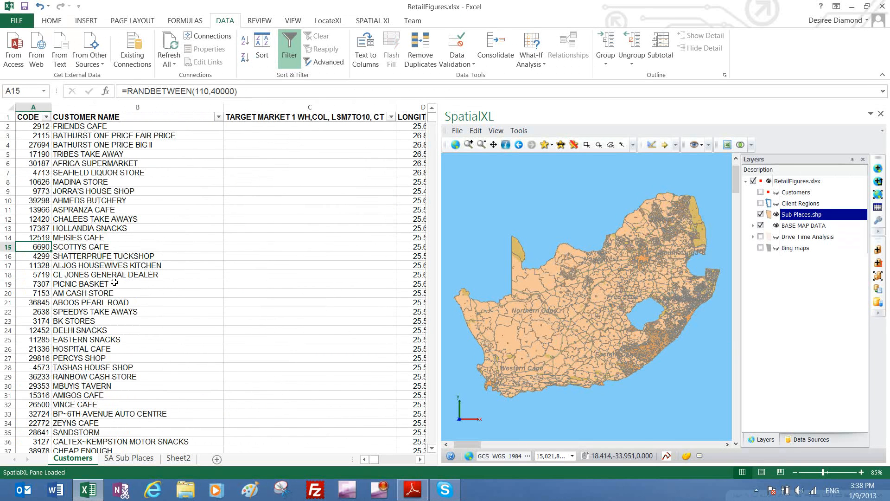
left_click(132, 461)
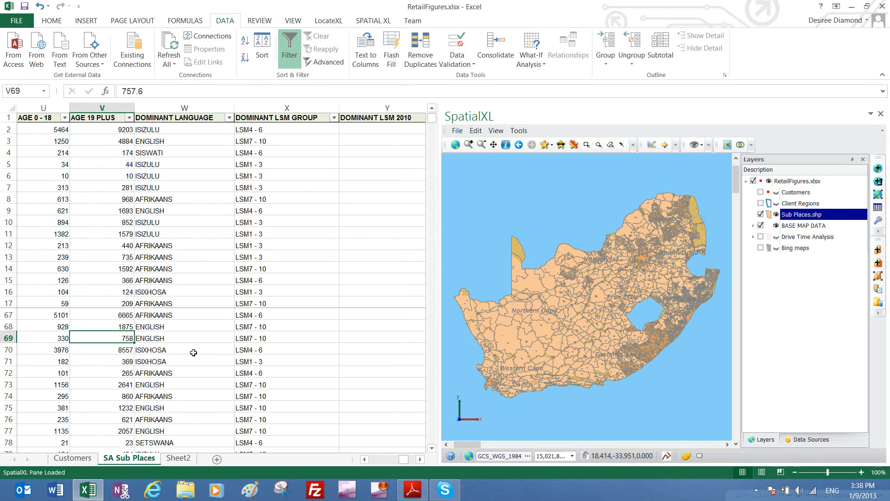
left_click(223, 152)
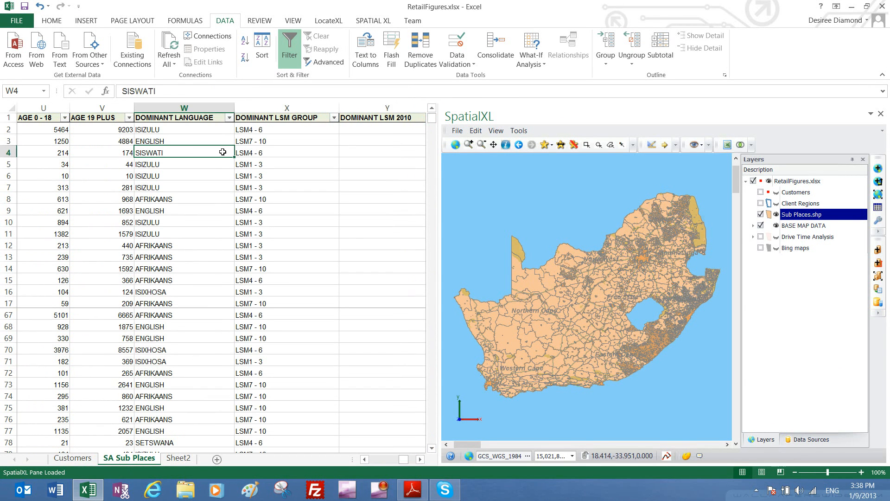
key("Right")
key("Right")
key("Right")
key("Right")
key("Right")
key("Right")
key("Right")
key("Right")
key("Right")
key("Right")
key("Right")
key("Right")
key("Right")
key("Right")
key("Right")
key("Right")
key("Right")
key("Left")
key("Left")
key("Left")
key("Left")
key("Left")
key("Left")
key("Left")
key("Left")
key("Left")
key("Left")
key("Left")
key("Left")
key("Left")
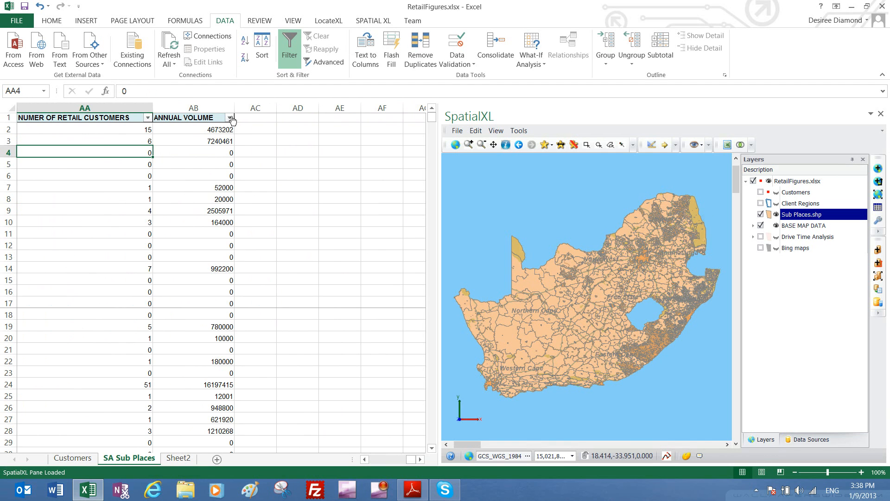
left_click(230, 118)
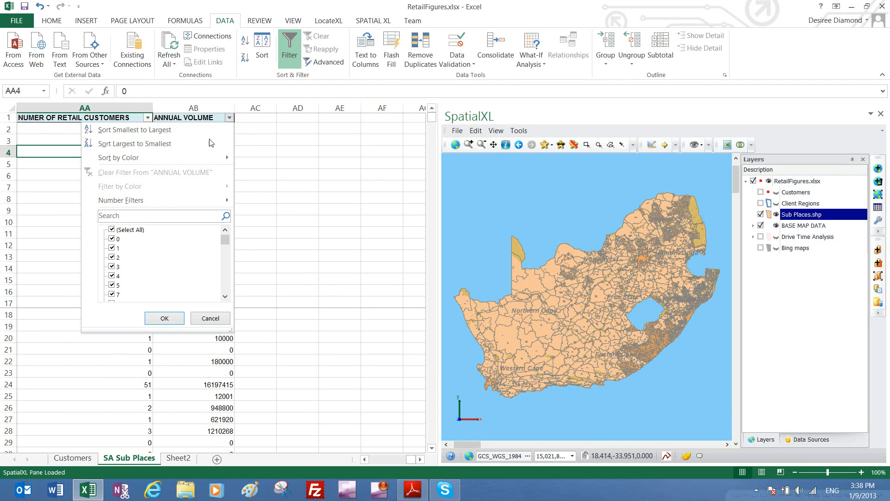
mouse_move(164, 202)
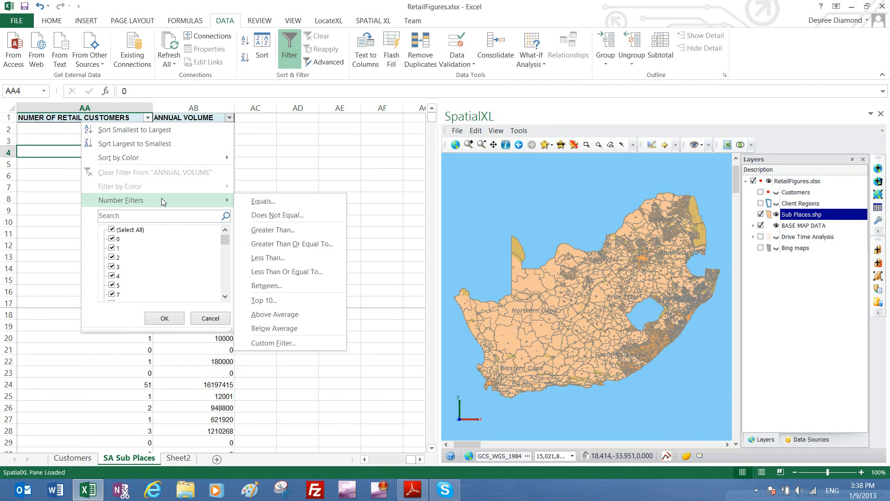
left_click(264, 300)
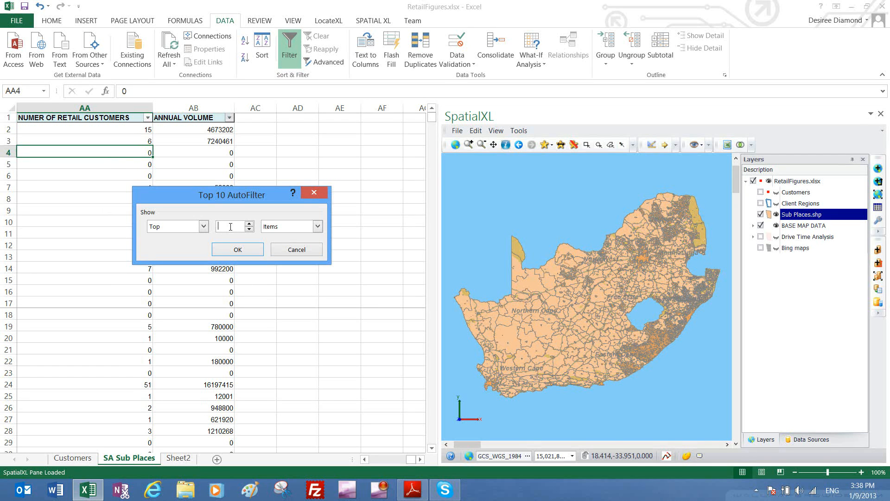
left_click(231, 226)
type("20")
left_click(235, 248)
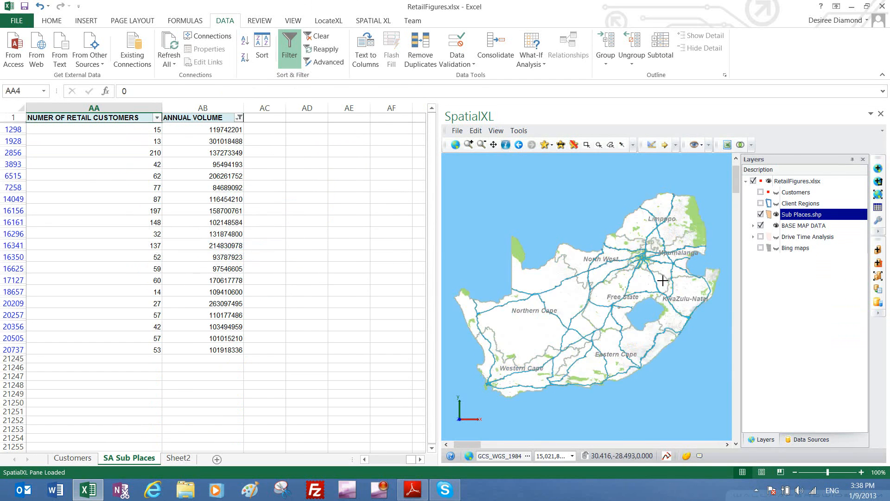
Step: Apply the Points theme to the Sub Places layer
right_click(805, 219)
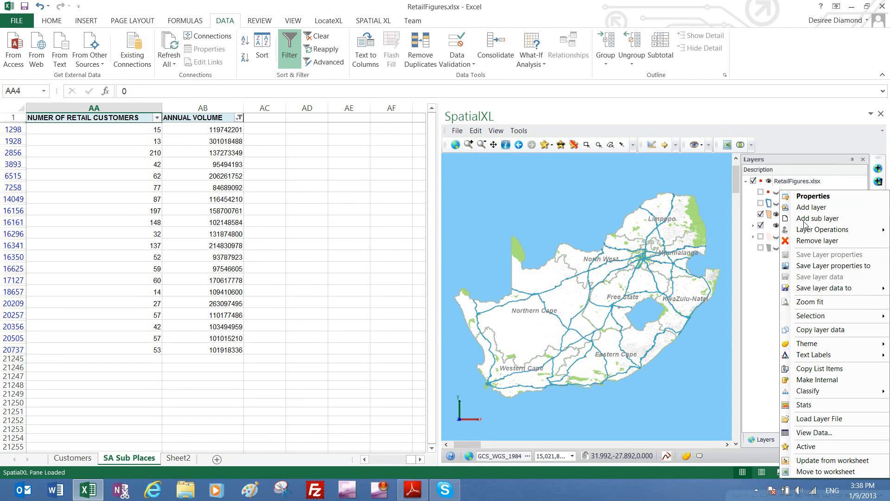
mouse_move(830, 344)
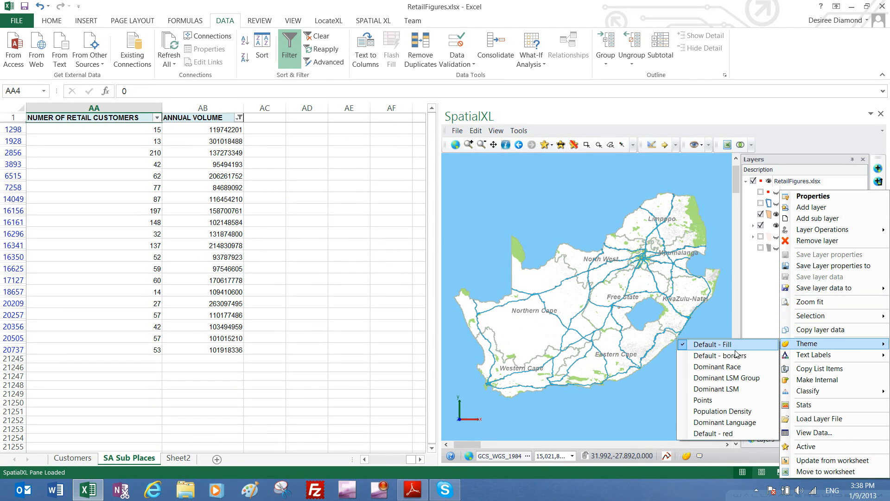
left_click(723, 402)
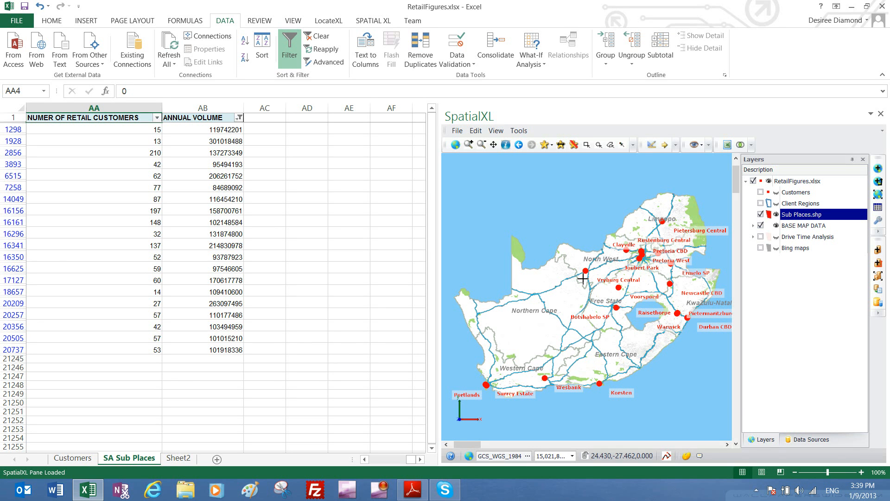
Step: Hide the Sub Places and BASE MAP DATA layers, and show the Drive Time Analysis and Bing maps layers instead
left_click(761, 214)
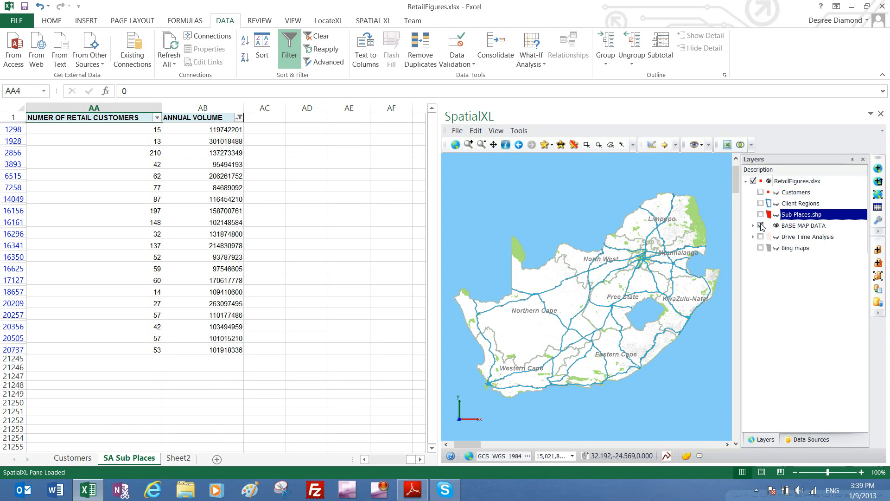
left_click(761, 226)
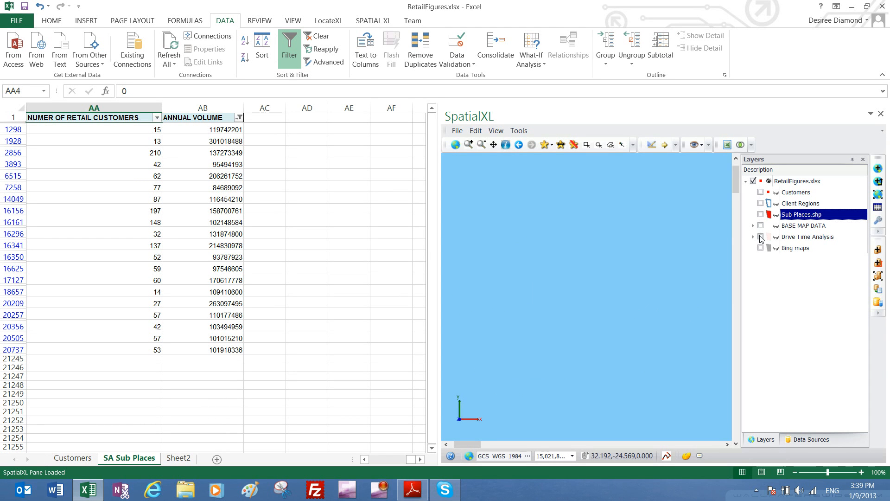
left_click(761, 236)
left_click(761, 248)
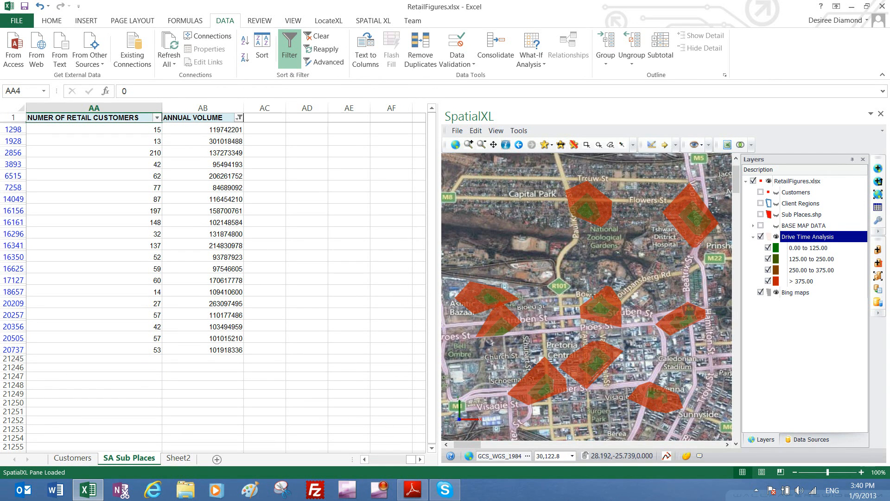
Step: Go through the Drive Time Analysis ranges from 0.00 to 125.00 up to > 375.00, and show the Customers layer over them
left_click(799, 250)
left_click(802, 259)
left_click(802, 271)
left_click(799, 281)
left_click(800, 271)
left_click(801, 260)
left_click(802, 250)
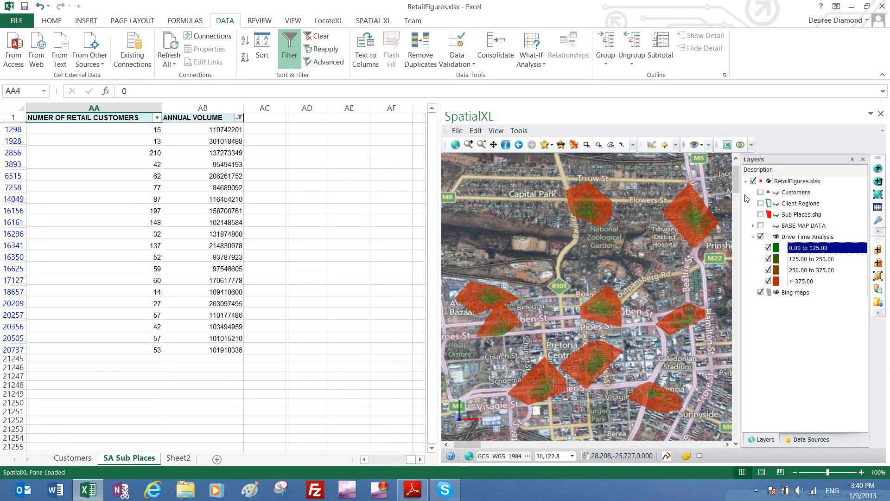
left_click(762, 193)
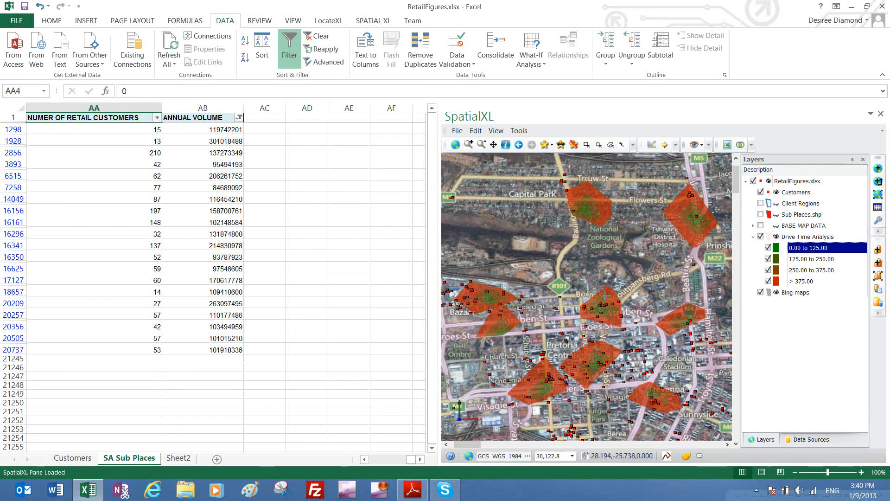